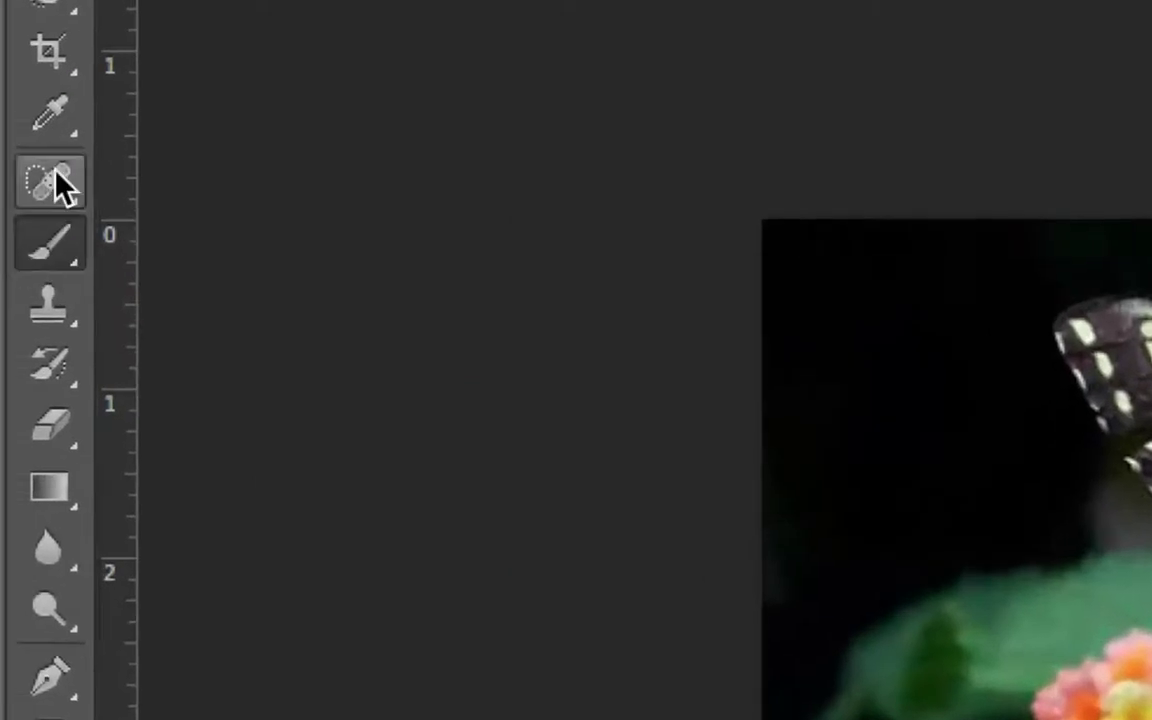
Activate the Clone Stamp tool for retouching the butterfly photo.
{"action": "left_click", "coordinate": [56, 175]}
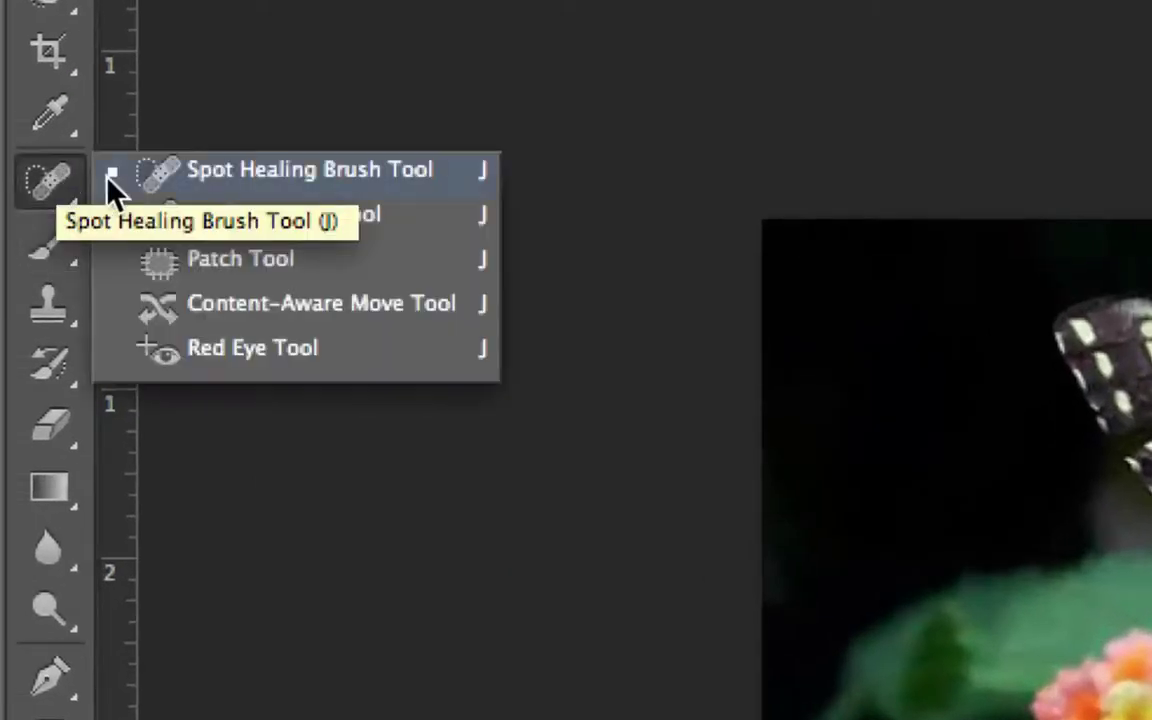
{"action": "left_click", "coordinate": [223, 172]}
{"action": "left_click", "coordinate": [60, 308]}
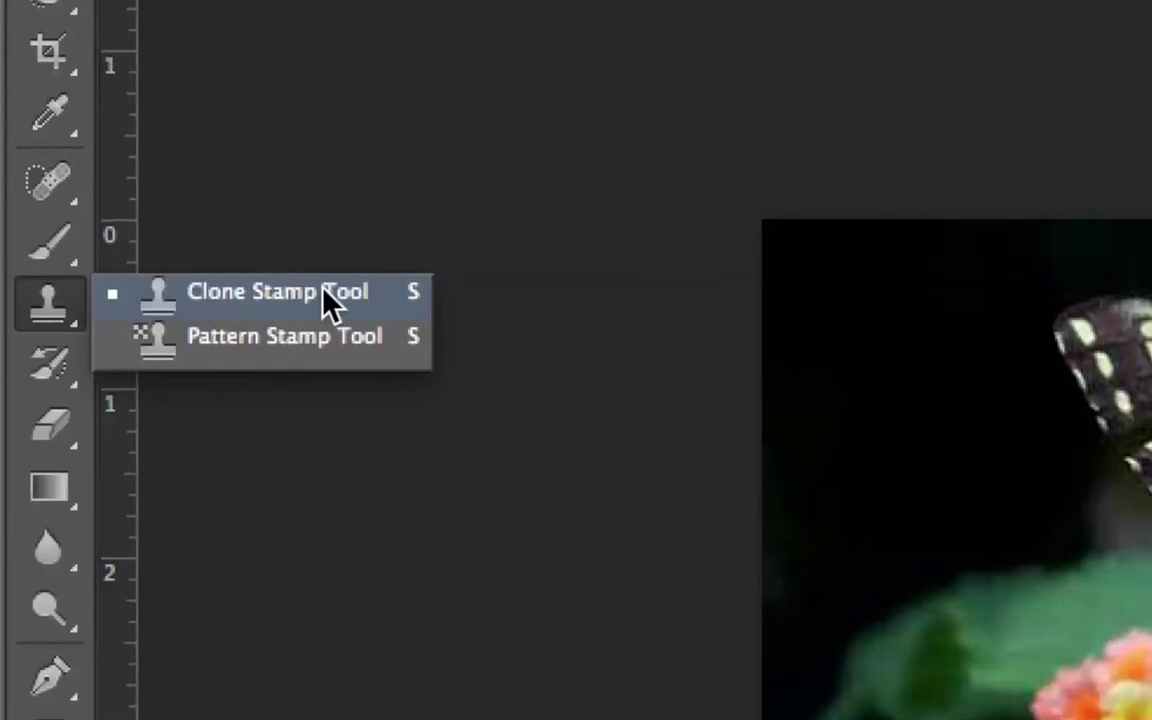
{"action": "left_click", "coordinate": [322, 287]}
{"action": "left_click", "coordinate": [68, 325]}
{"action": "left_click", "coordinate": [237, 310]}
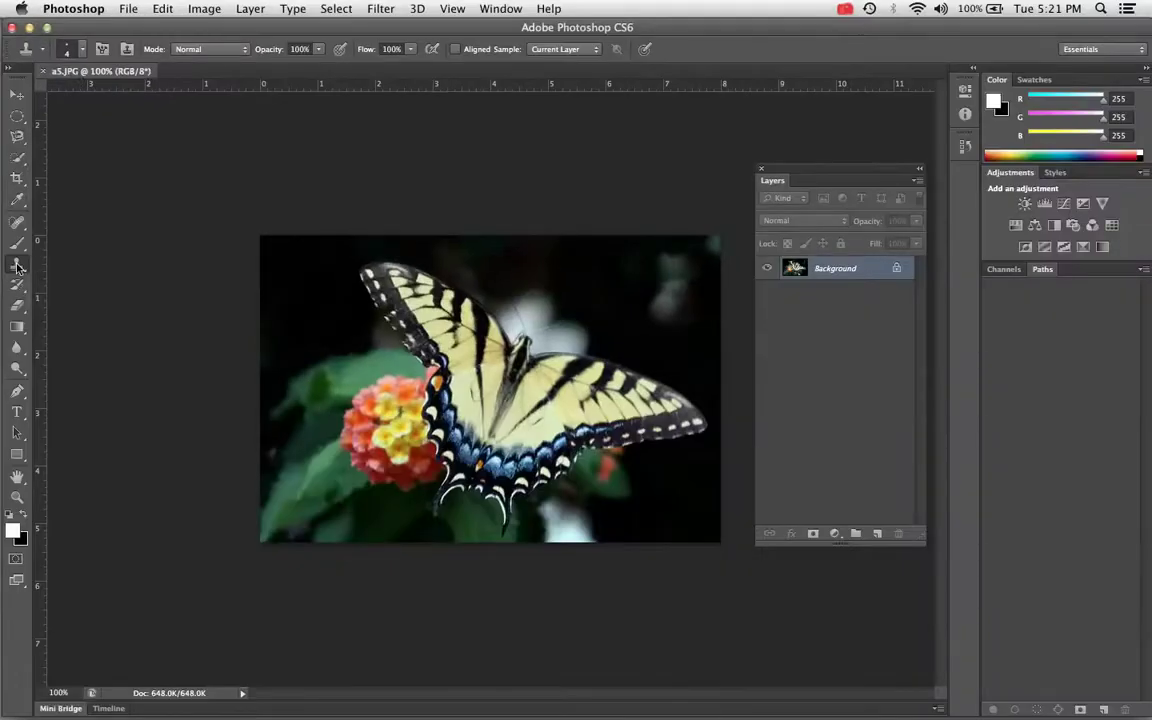
{"action": "left_click", "coordinate": [17, 265]}
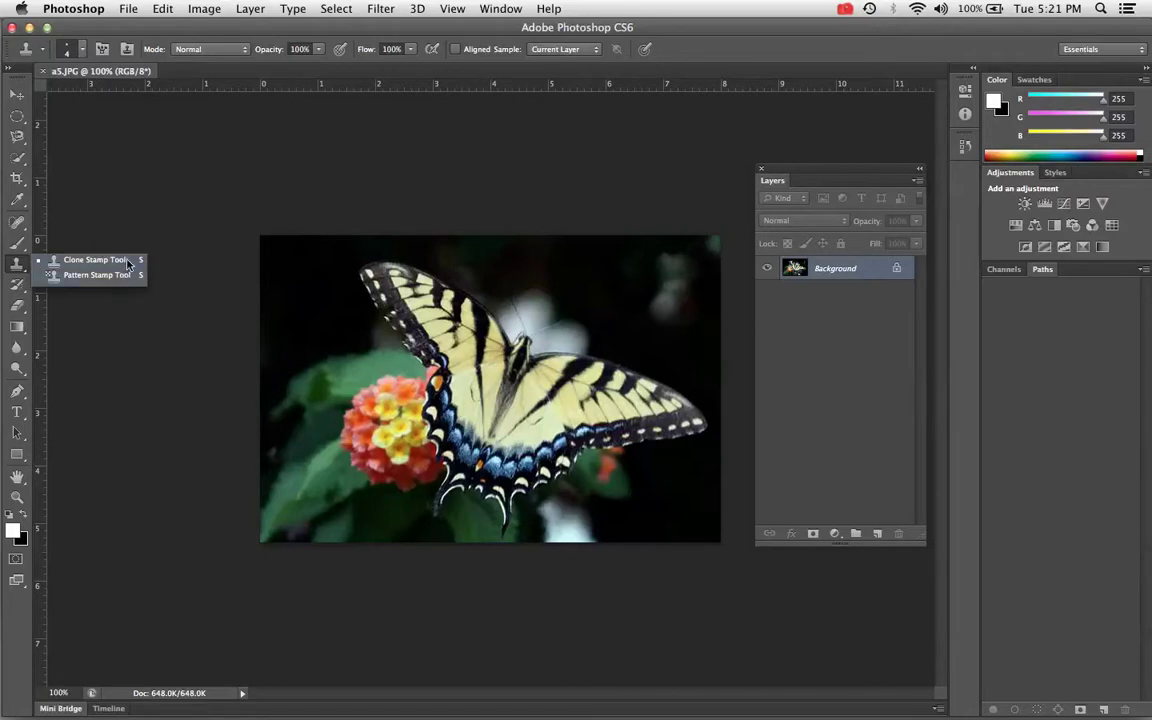
{"action": "left_click", "coordinate": [127, 261]}
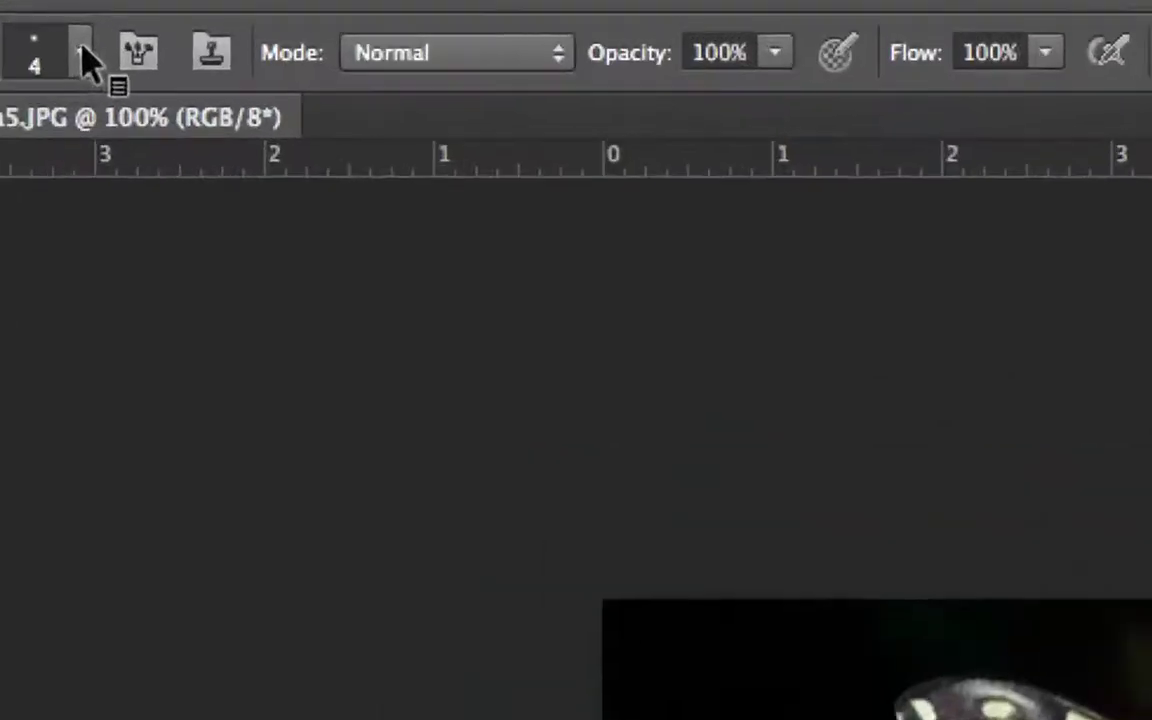
Set the Clone Stamp brush size to 75 px and keep its hardness at 0%.
{"action": "left_click", "coordinate": [249, 69]}
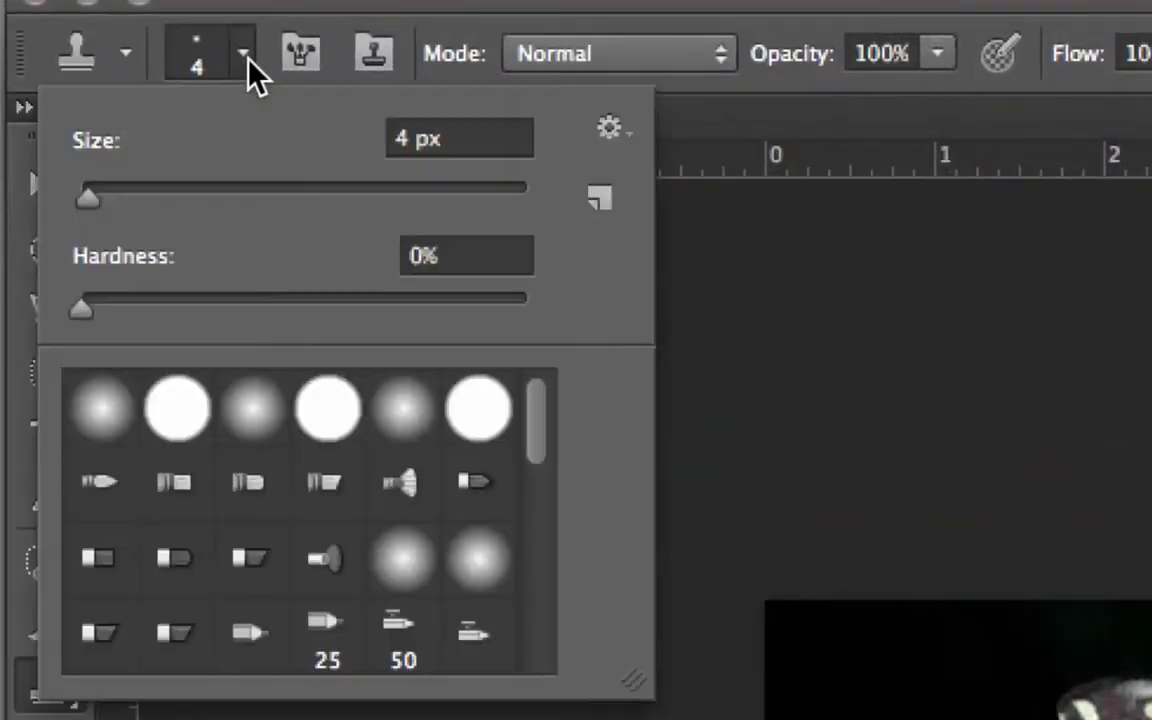
{"action": "left_click_drag", "start_coordinate": [90, 196], "coordinate": [170, 193]}
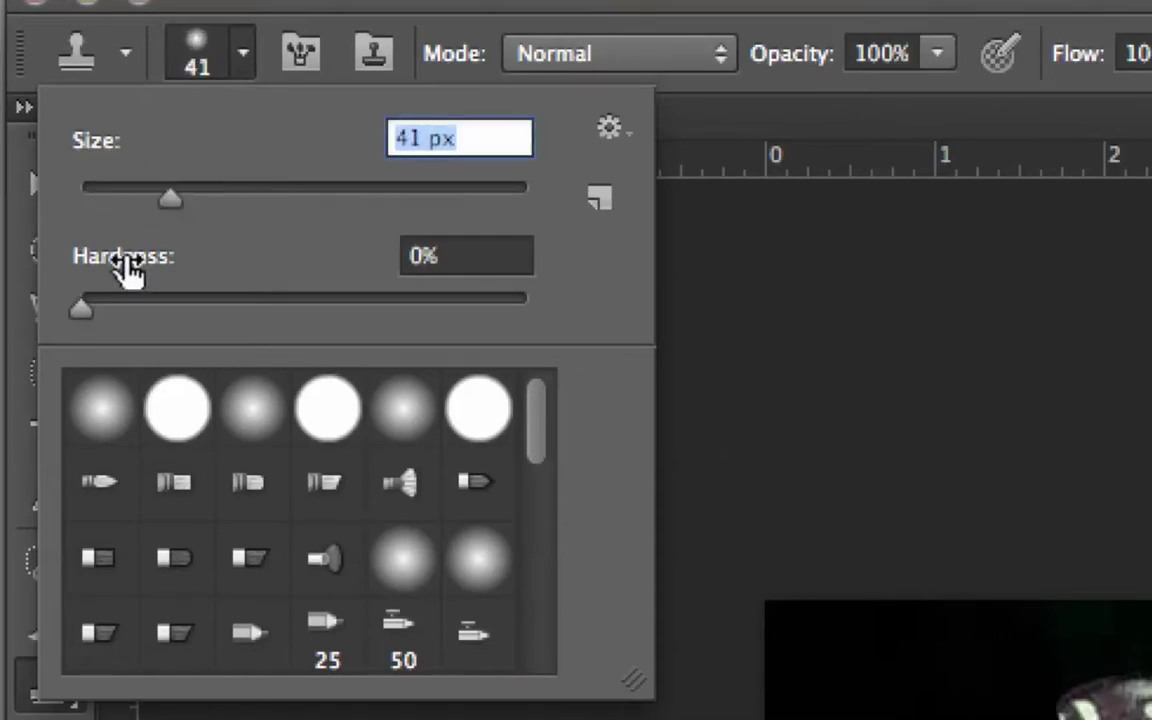
{"action": "left_click", "coordinate": [85, 303]}
{"action": "left_click_drag", "start_coordinate": [84, 304], "coordinate": [64, 296]}
{"action": "left_click_drag", "start_coordinate": [166, 200], "coordinate": [243, 200]}
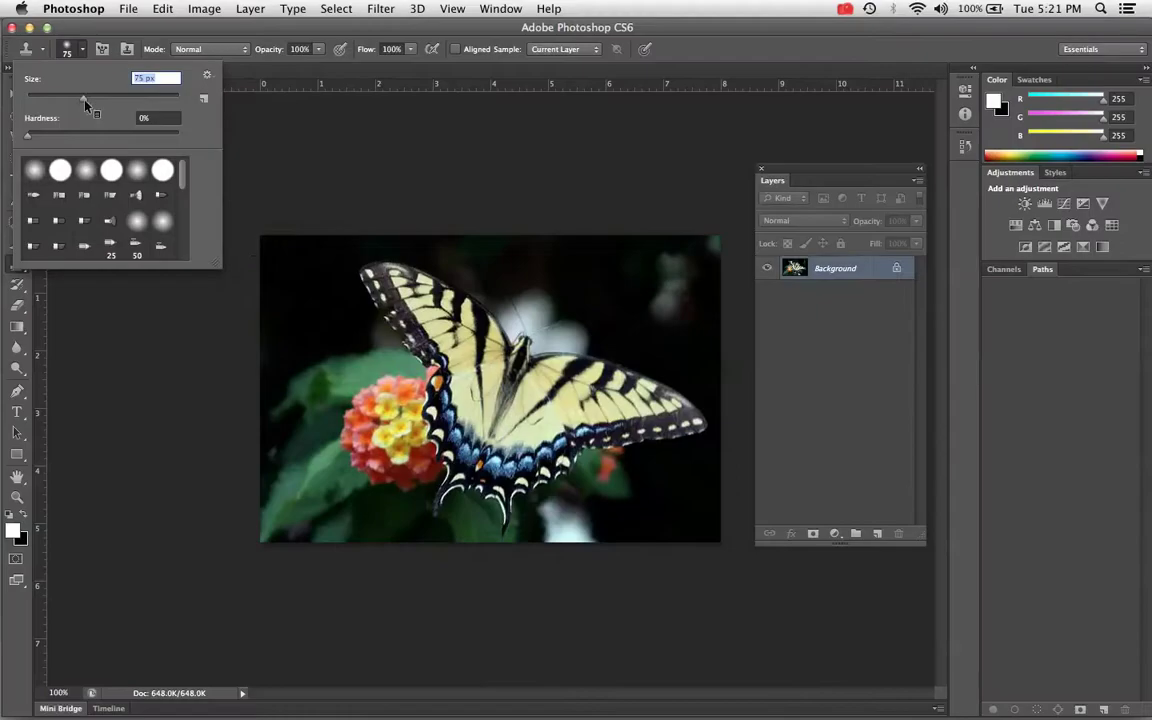
{"action": "left_click", "coordinate": [323, 182]}
{"action": "left_click", "coordinate": [695, 265]}
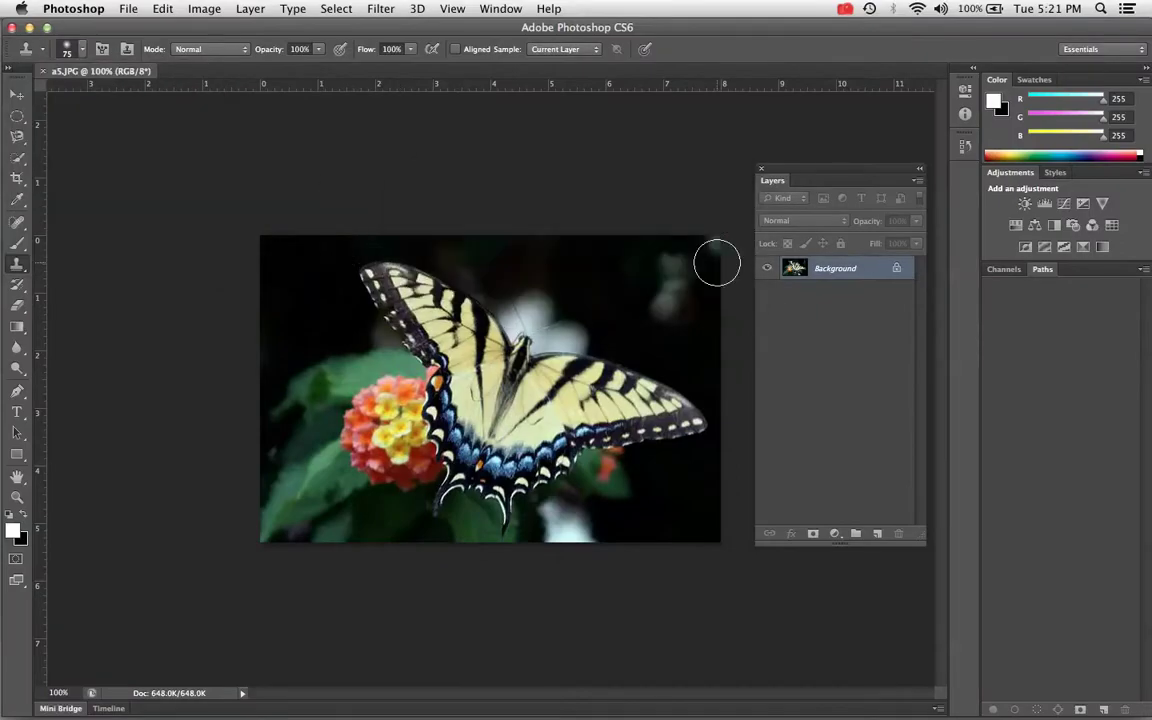
Try to paint on the butterfly and the dark background with the Clone Stamp without defining a source point.
{"action": "left_click", "coordinate": [424, 316]}
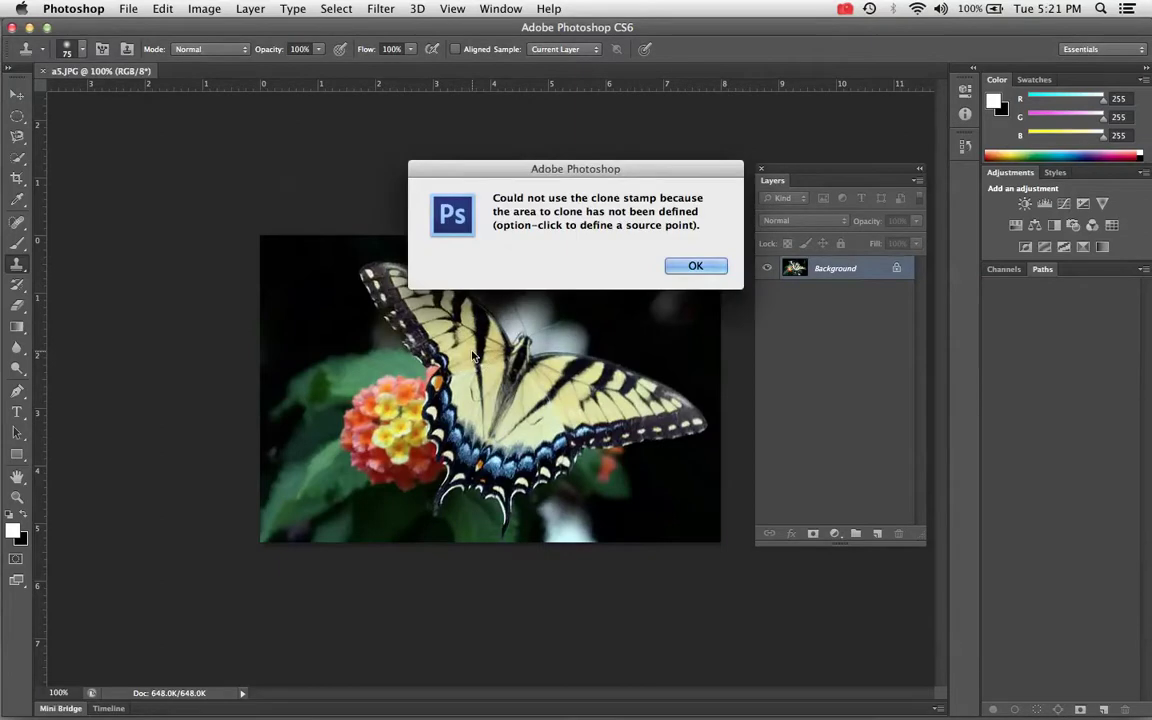
{"action": "left_click", "coordinate": [697, 267]}
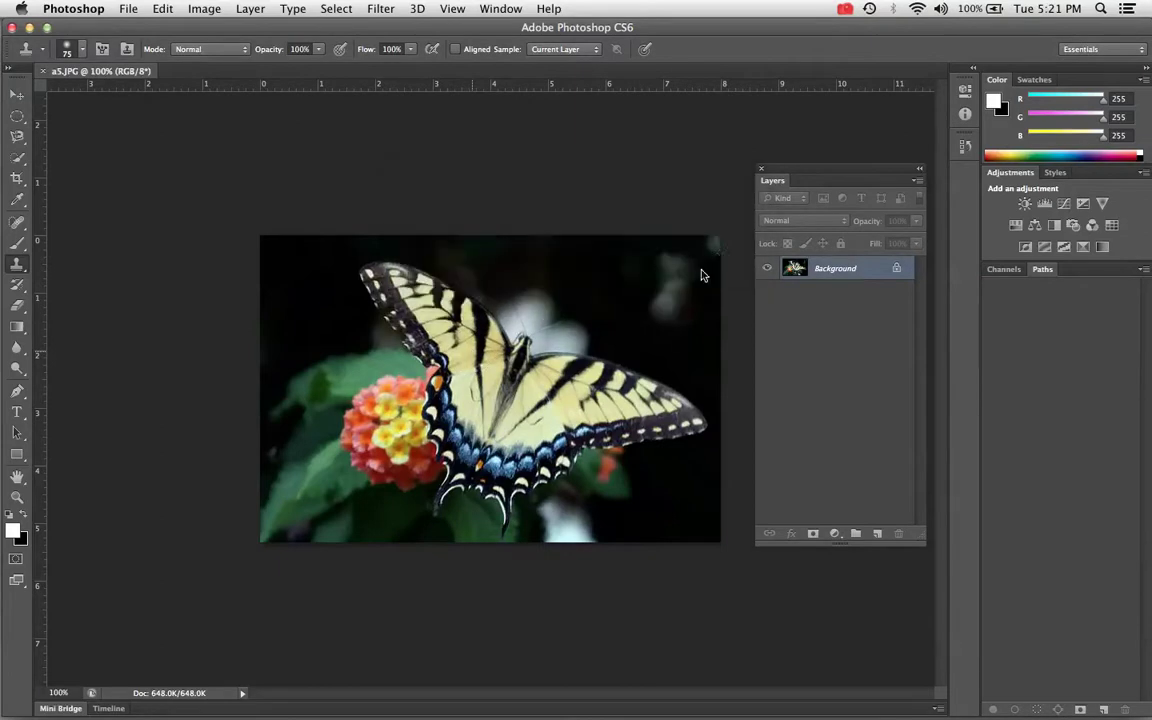
{"action": "left_click", "coordinate": [511, 345]}
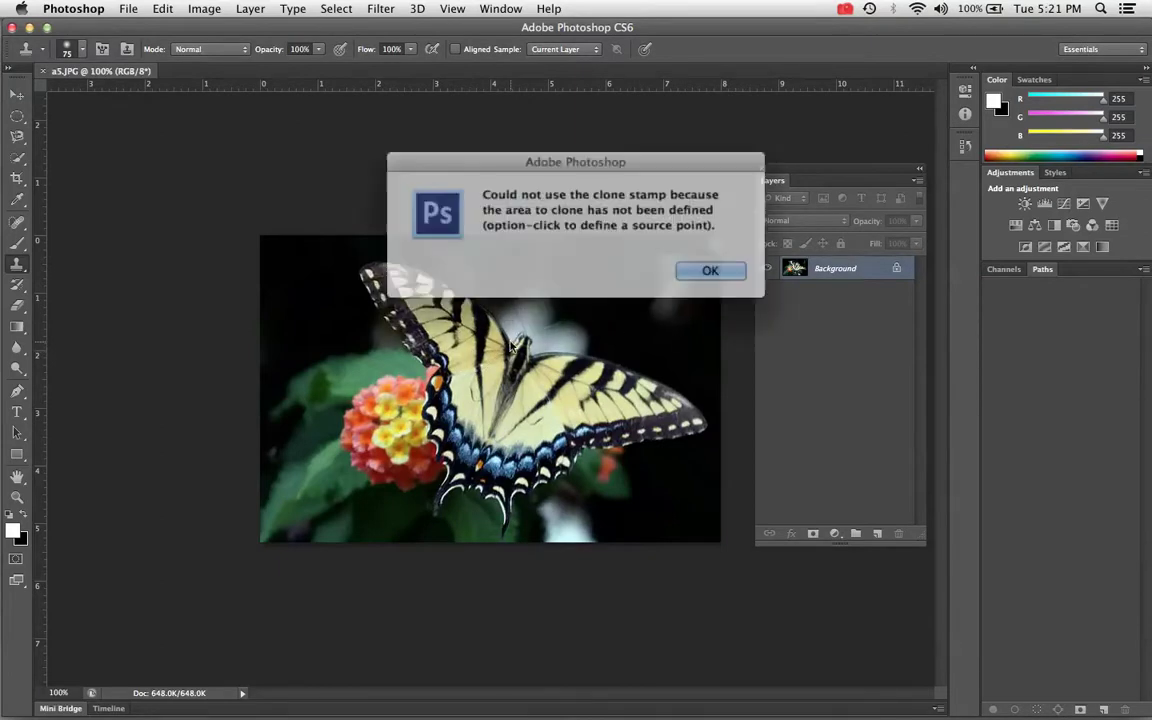
{"action": "left_click", "coordinate": [690, 265]}
{"action": "left_click", "coordinate": [501, 300]}
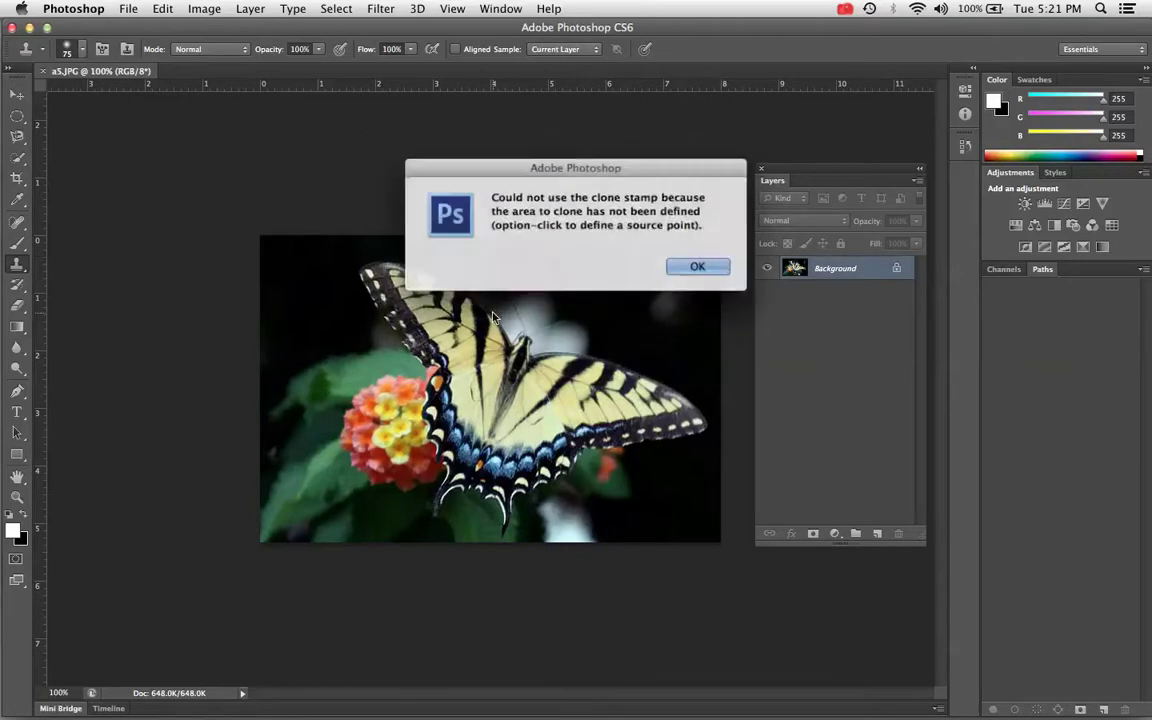
{"action": "left_click", "coordinate": [692, 265]}
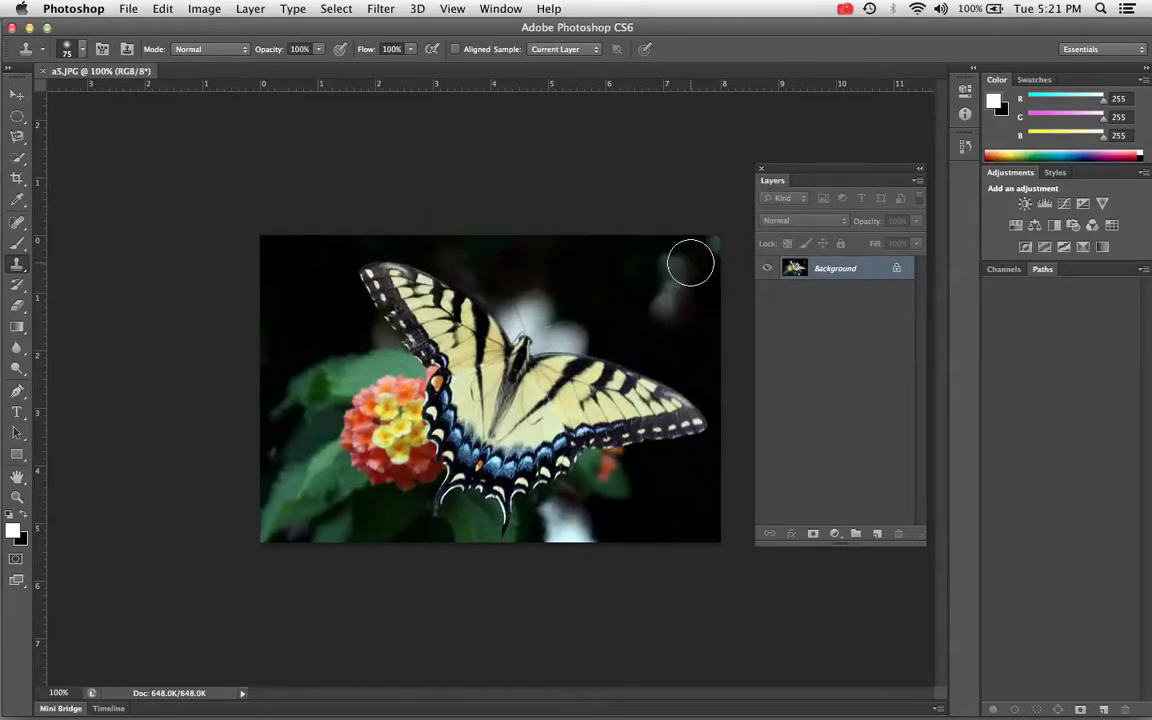
{"action": "left_click", "coordinate": [563, 325]}
{"action": "left_click", "coordinate": [692, 265]}
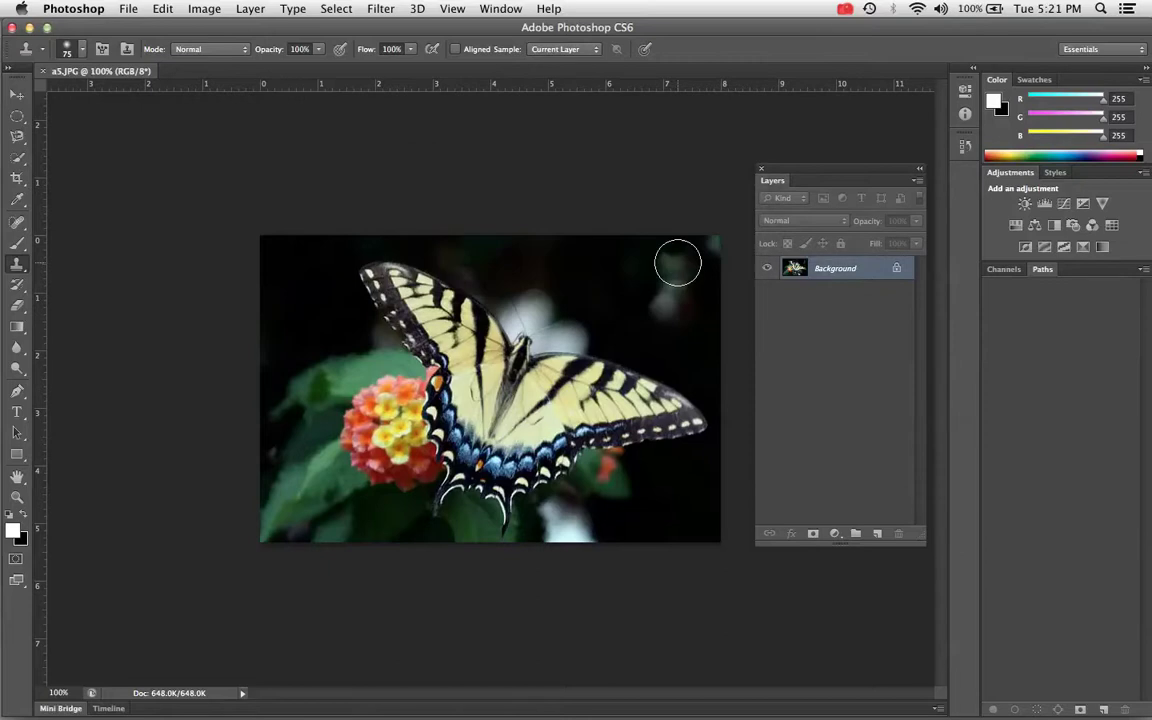
{"action": "left_click", "coordinate": [490, 310]}
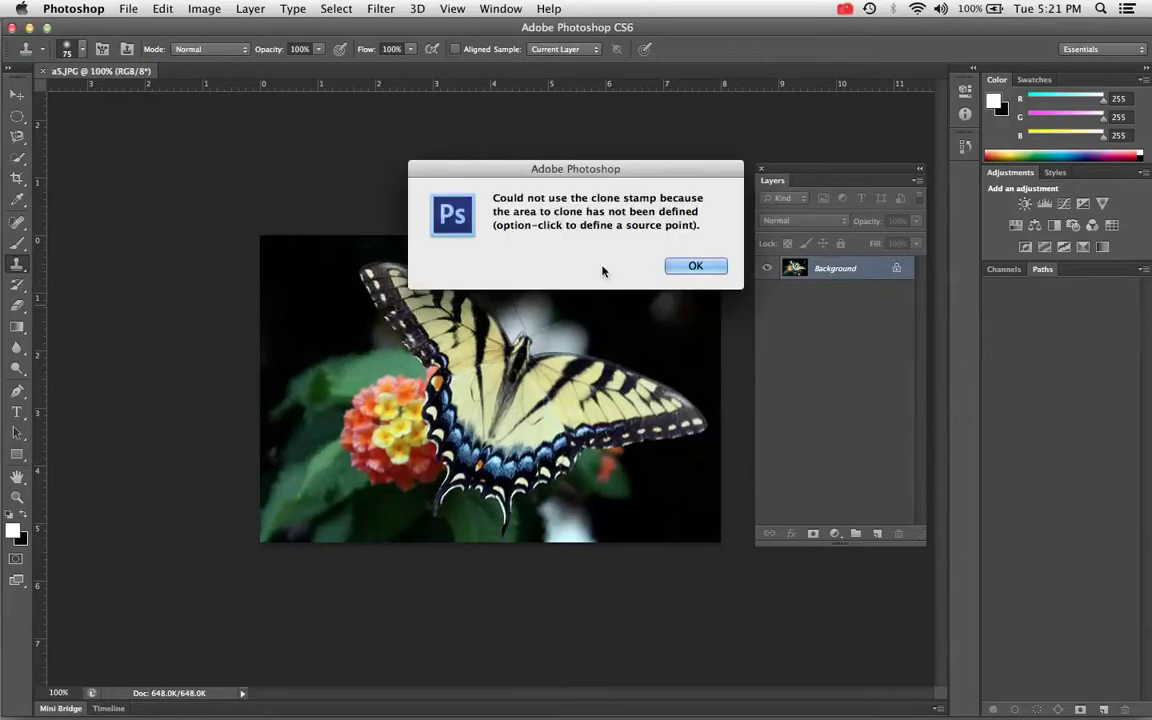
{"action": "left_click", "coordinate": [716, 272]}
{"action": "left_click", "coordinate": [630, 288]}
{"action": "left_click", "coordinate": [695, 266]}
{"action": "left_click", "coordinate": [507, 288]}
{"action": "left_click", "coordinate": [696, 266]}
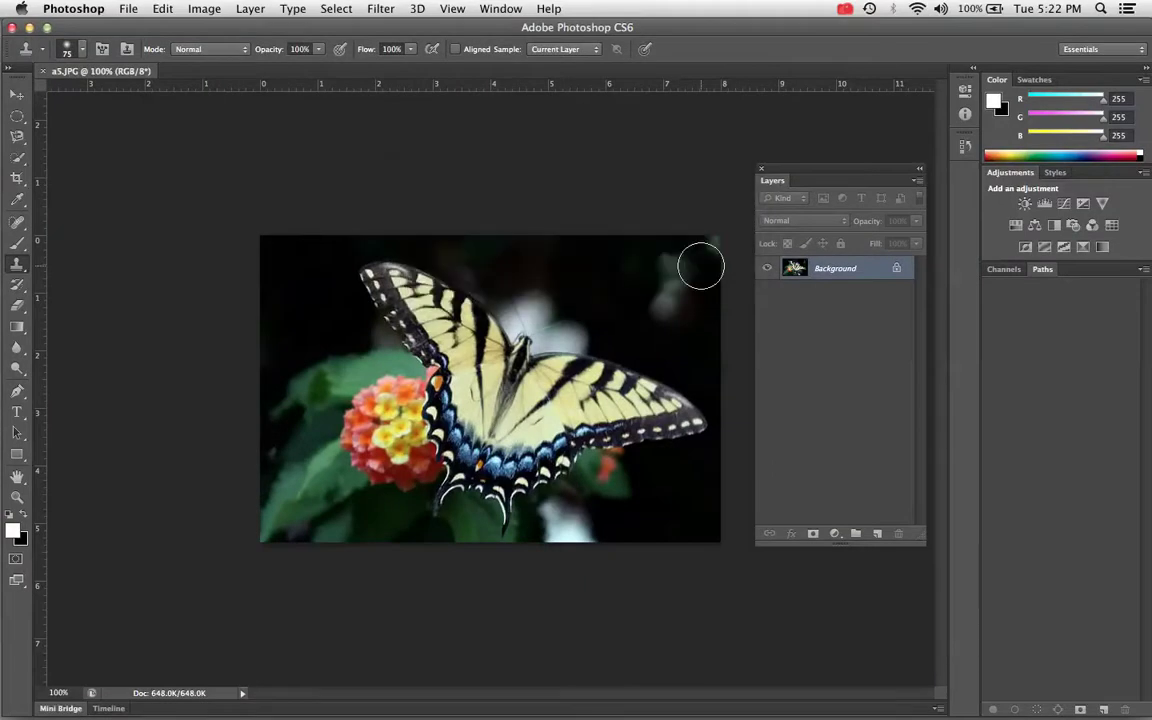
Define the butterfly's head as the source point for the Clone Stamp.
{"action": "left_click", "coordinate": [632, 280], "text": "alt"}
{"action": "key", "text": "alt"}
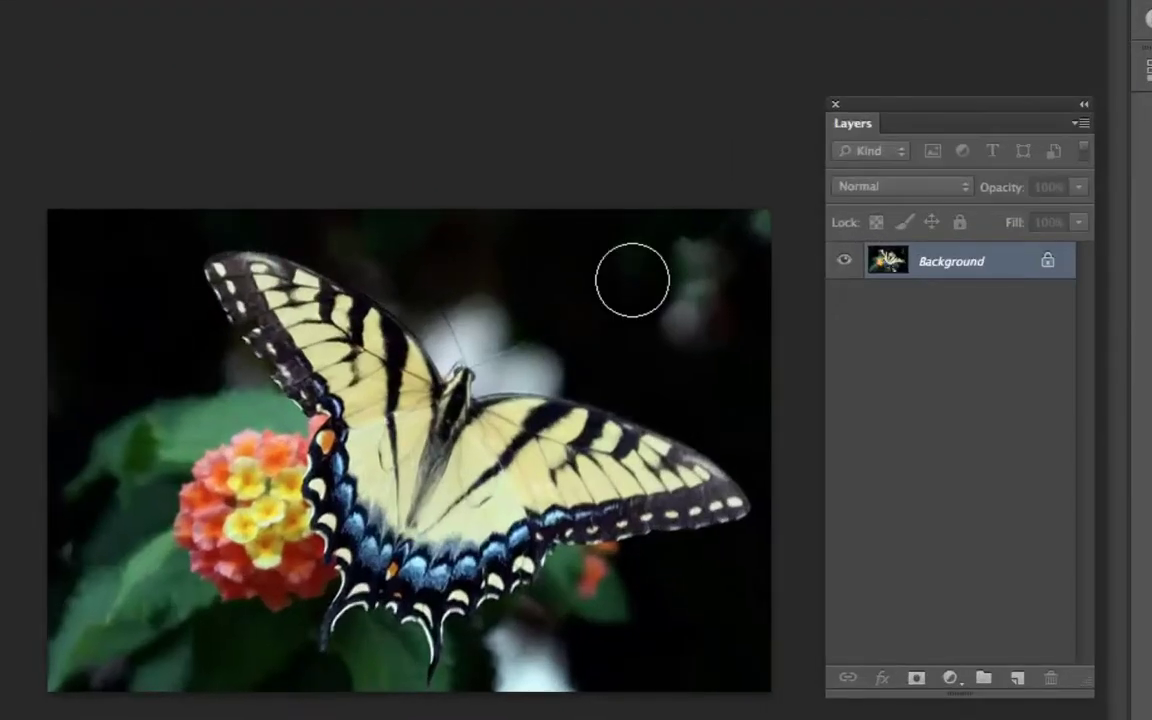
{"action": "key", "text": "alt"}
{"action": "key", "text": "alt"}
{"action": "key", "text": "alt"}
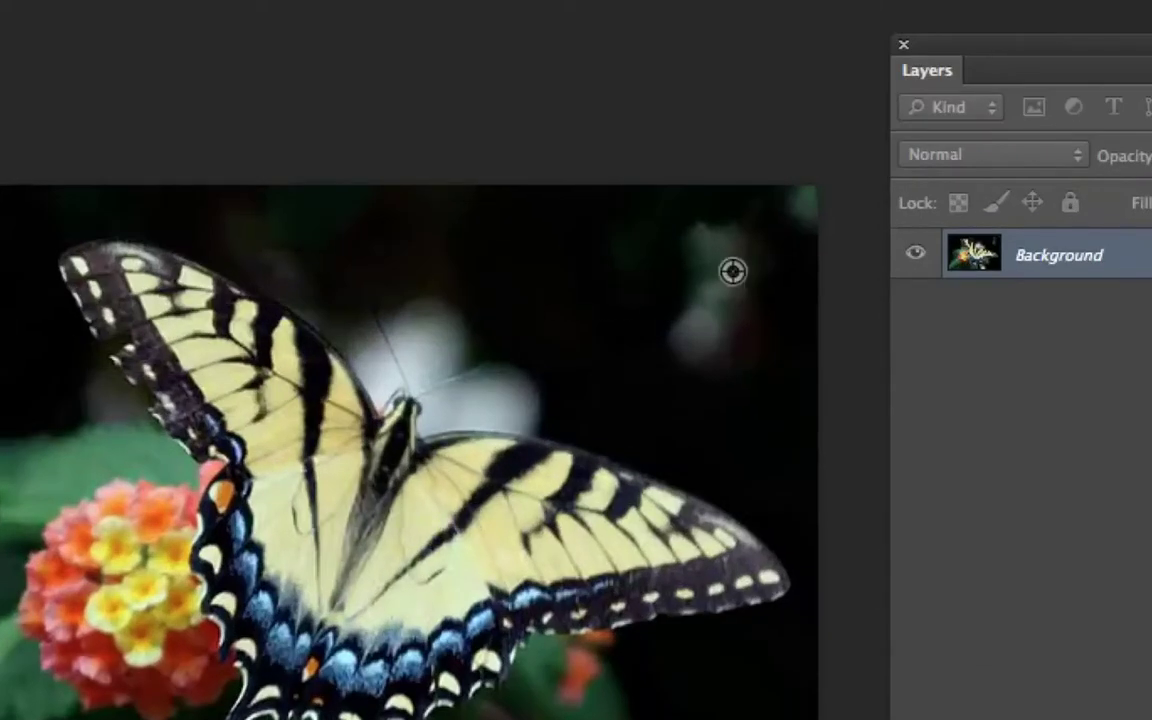
{"action": "left_click", "coordinate": [407, 413], "text": "alt"}
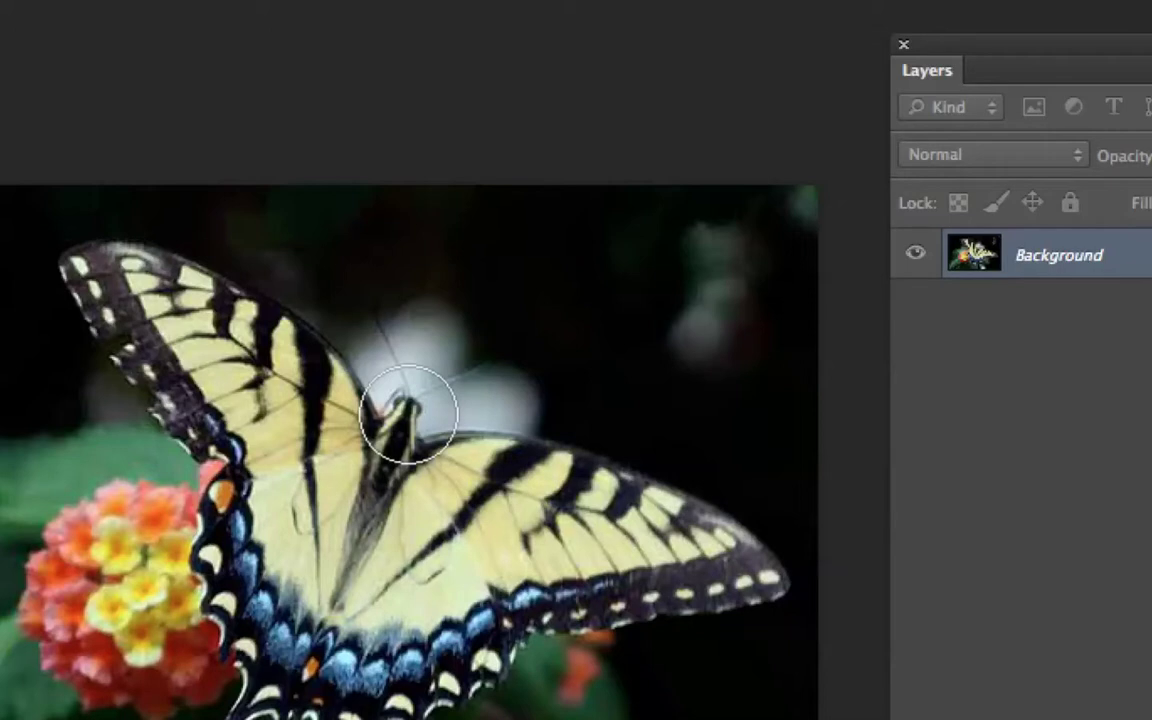
{"action": "left_click", "coordinate": [408, 413], "text": "alt"}
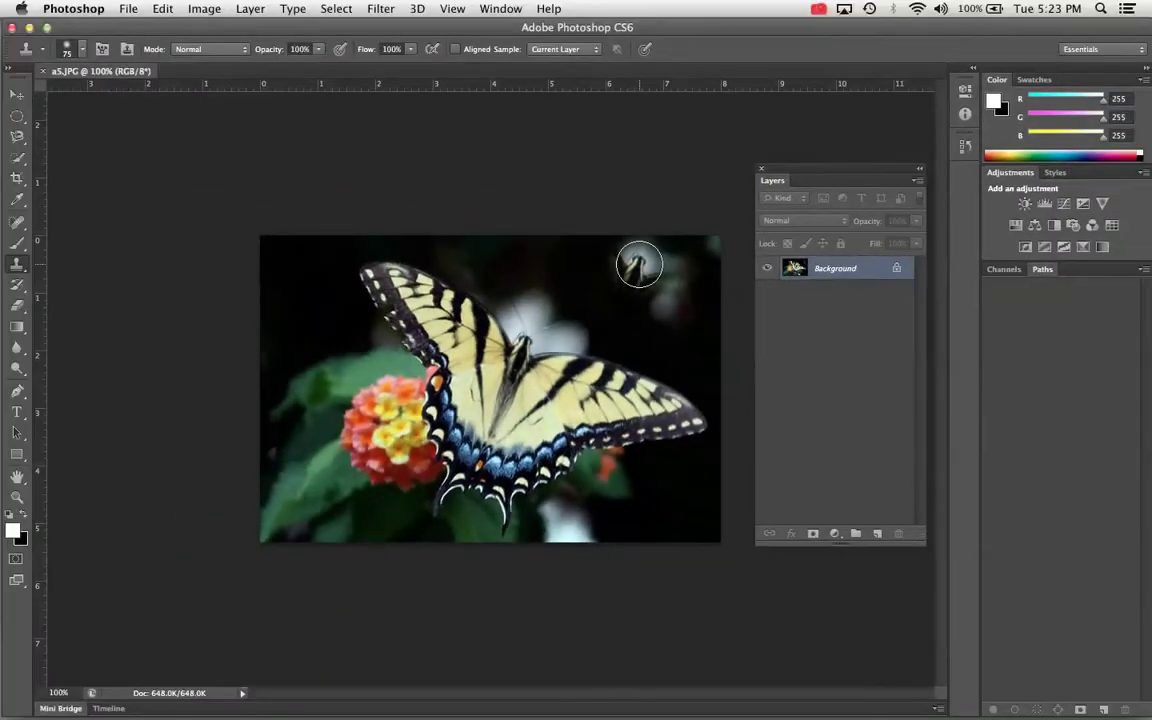
Hide the Layers panel and clone the butterfly's head and wings onto the dark background in the photo's upper-right area.
{"action": "key", "text": "super+plus"}
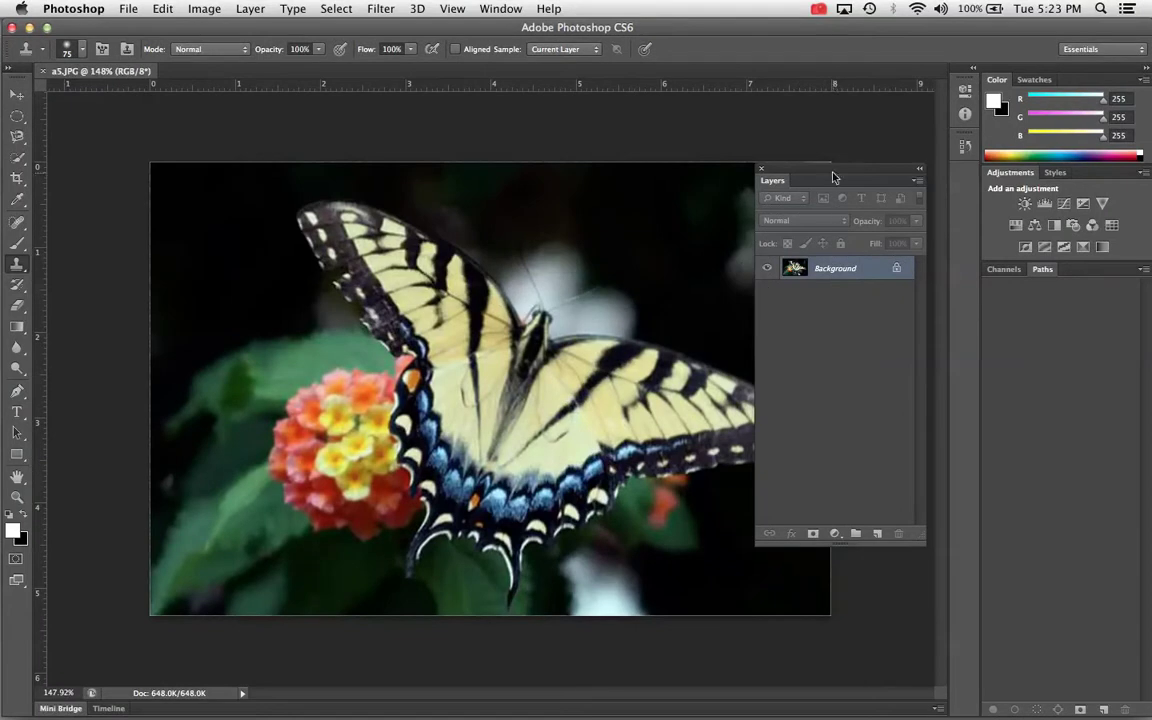
{"action": "key", "text": "F7"}
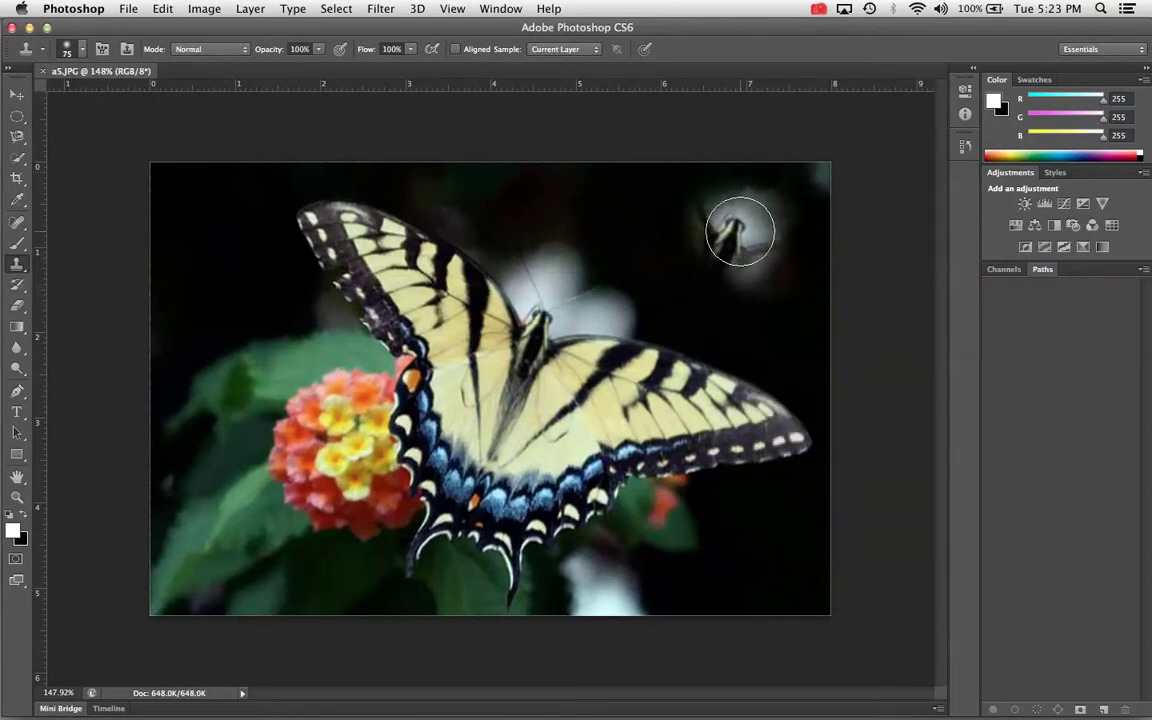
{"action": "mouse_move", "coordinate": [751, 212]}
{"action": "left_mouse_down"}
{"action": "mouse_move", "coordinate": [671, 184]}
{"action": "mouse_move", "coordinate": [637, 186]}
{"action": "mouse_move", "coordinate": [639, 218]}
{"action": "mouse_move", "coordinate": [664, 212]}
{"action": "mouse_move", "coordinate": [636, 227]}
{"action": "mouse_move", "coordinate": [587, 190]}
{"action": "mouse_move", "coordinate": [610, 240]}
{"action": "mouse_move", "coordinate": [572, 181]}
{"action": "mouse_move", "coordinate": [701, 314]}
{"action": "mouse_move", "coordinate": [753, 314]}
{"action": "mouse_move", "coordinate": [809, 268]}
{"action": "mouse_move", "coordinate": [738, 248]}
{"action": "mouse_move", "coordinate": [836, 240]}
{"action": "mouse_move", "coordinate": [821, 272]}
{"action": "mouse_move", "coordinate": [778, 306]}
{"action": "mouse_move", "coordinate": [725, 312]}
{"action": "mouse_move", "coordinate": [684, 296]}
{"action": "left_mouse_up"}
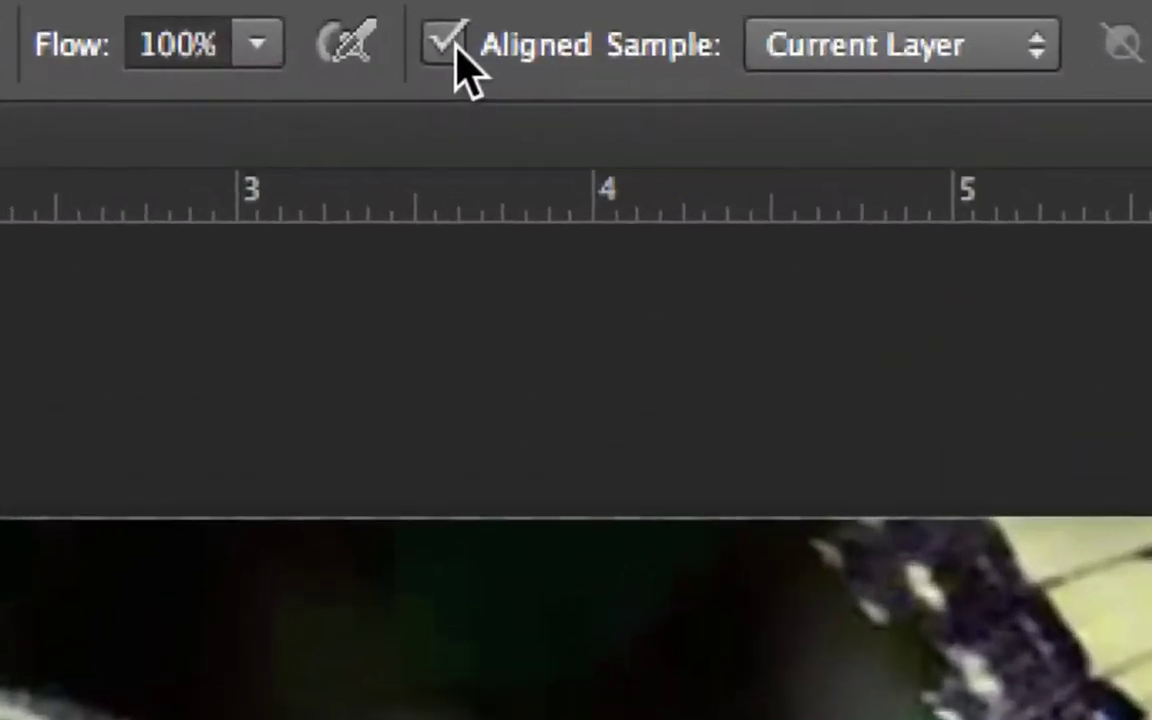
Leave Aligned sampling off and clone a second butterfly over the leaves and flower in the photo's lower-left area.
{"action": "left_click", "coordinate": [456, 50]}
{"action": "left_click", "coordinate": [445, 45]}
{"action": "left_click", "coordinate": [450, 46]}
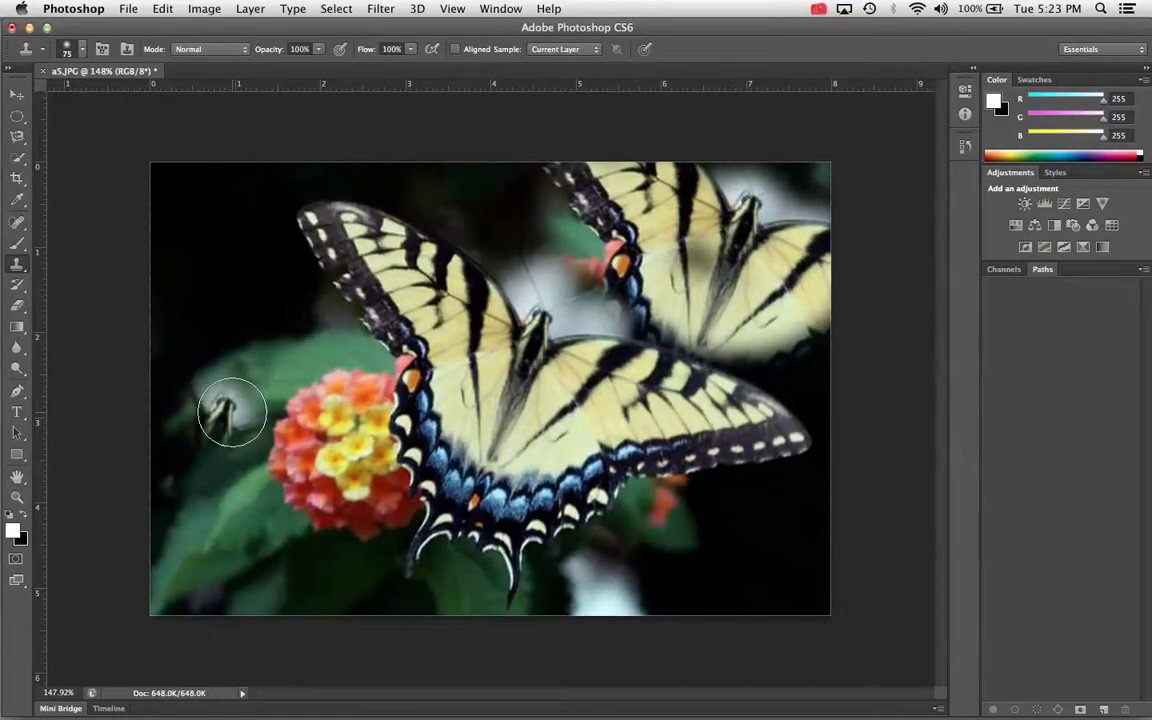
{"action": "mouse_move", "coordinate": [222, 403]}
{"action": "left_mouse_down"}
{"action": "mouse_move", "coordinate": [193, 406]}
{"action": "mouse_move", "coordinate": [170, 386]}
{"action": "mouse_move", "coordinate": [216, 455]}
{"action": "mouse_move", "coordinate": [250, 420]}
{"action": "mouse_move", "coordinate": [197, 460]}
{"action": "left_mouse_up"}
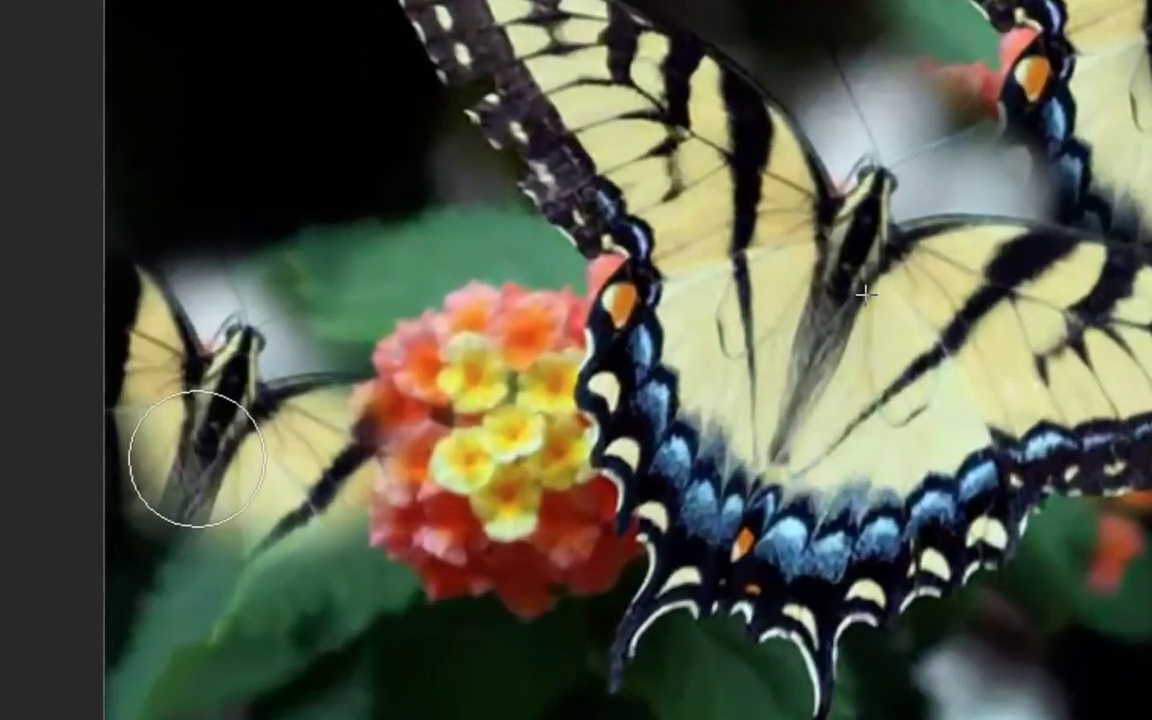
{"action": "mouse_move", "coordinate": [198, 458]}
{"action": "left_mouse_down"}
{"action": "mouse_move", "coordinate": [211, 429]}
{"action": "mouse_move", "coordinate": [205, 454]}
{"action": "mouse_move", "coordinate": [217, 430]}
{"action": "mouse_move", "coordinate": [191, 426]}
{"action": "mouse_move", "coordinate": [205, 447]}
{"action": "mouse_move", "coordinate": [211, 437]}
{"action": "mouse_move", "coordinate": [266, 453]}
{"action": "mouse_move", "coordinate": [289, 444]}
{"action": "mouse_move", "coordinate": [223, 387]}
{"action": "mouse_move", "coordinate": [265, 334]}
{"action": "mouse_move", "coordinate": [260, 311]}
{"action": "mouse_move", "coordinate": [268, 317]}
{"action": "mouse_move", "coordinate": [256, 317]}
{"action": "mouse_move", "coordinate": [266, 321]}
{"action": "mouse_move", "coordinate": [260, 309]}
{"action": "mouse_move", "coordinate": [260, 325]}
{"action": "mouse_move", "coordinate": [273, 304]}
{"action": "mouse_move", "coordinate": [256, 309]}
{"action": "mouse_move", "coordinate": [266, 328]}
{"action": "mouse_move", "coordinate": [278, 321]}
{"action": "mouse_move", "coordinate": [274, 302]}
{"action": "mouse_move", "coordinate": [257, 334]}
{"action": "left_mouse_up"}
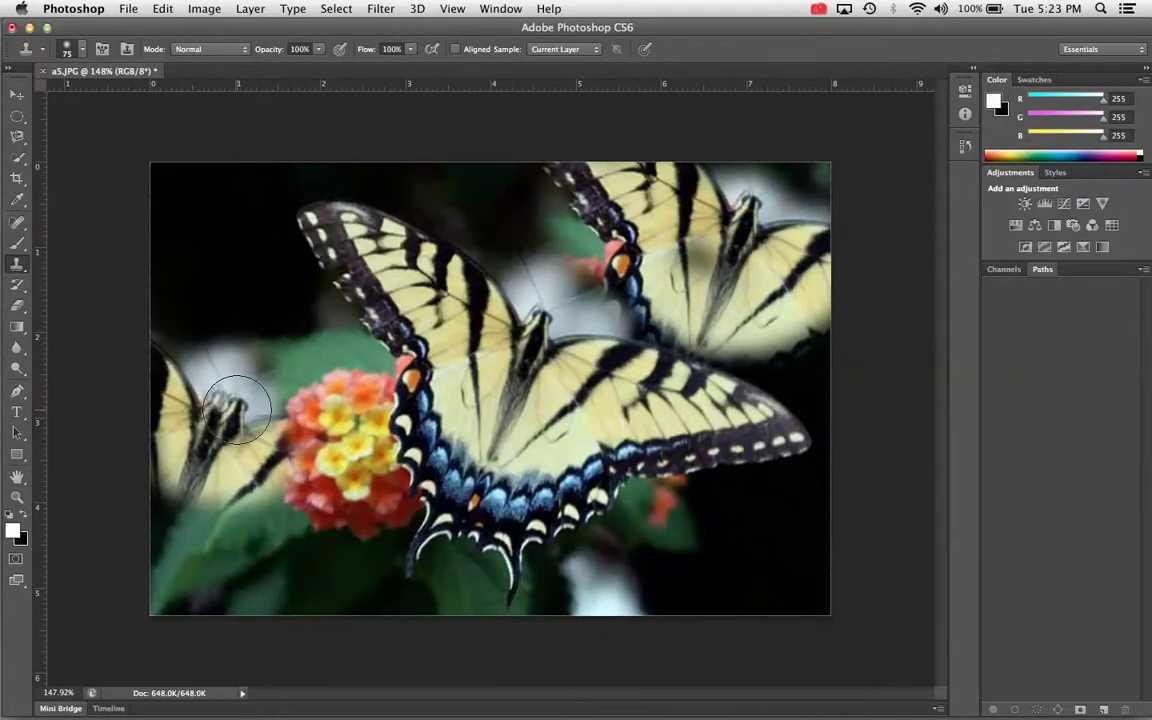
{"action": "mouse_move", "coordinate": [229, 445]}
{"action": "left_mouse_down"}
{"action": "mouse_move", "coordinate": [167, 360]}
{"action": "mouse_move", "coordinate": [234, 428]}
{"action": "mouse_move", "coordinate": [297, 434]}
{"action": "mouse_move", "coordinate": [283, 466]}
{"action": "mouse_move", "coordinate": [245, 464]}
{"action": "mouse_move", "coordinate": [224, 489]}
{"action": "mouse_move", "coordinate": [291, 541]}
{"action": "mouse_move", "coordinate": [206, 530]}
{"action": "mouse_move", "coordinate": [186, 491]}
{"action": "mouse_move", "coordinate": [227, 543]}
{"action": "mouse_move", "coordinate": [313, 563]}
{"action": "mouse_move", "coordinate": [322, 547]}
{"action": "mouse_move", "coordinate": [203, 579]}
{"action": "mouse_move", "coordinate": [279, 582]}
{"action": "mouse_move", "coordinate": [173, 576]}
{"action": "mouse_move", "coordinate": [335, 521]}
{"action": "mouse_move", "coordinate": [345, 465]}
{"action": "mouse_move", "coordinate": [399, 465]}
{"action": "mouse_move", "coordinate": [421, 489]}
{"action": "mouse_move", "coordinate": [444, 488]}
{"action": "mouse_move", "coordinate": [456, 516]}
{"action": "left_mouse_up"}
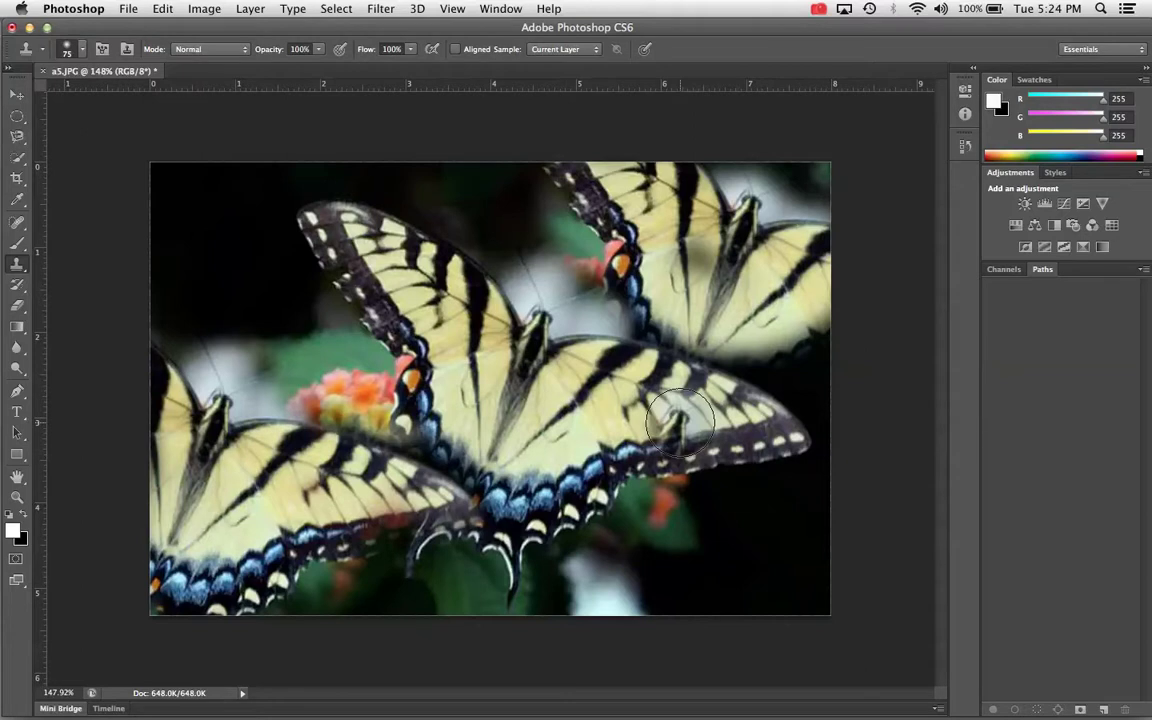
Undo all the Clone Stamp strokes to restore the original single-butterfly photo.
{"action": "left_click", "coordinate": [162, 10]}
{"action": "left_click", "coordinate": [164, 9]}
{"action": "left_click", "coordinate": [166, 9]}
{"action": "left_click", "coordinate": [168, 9]}
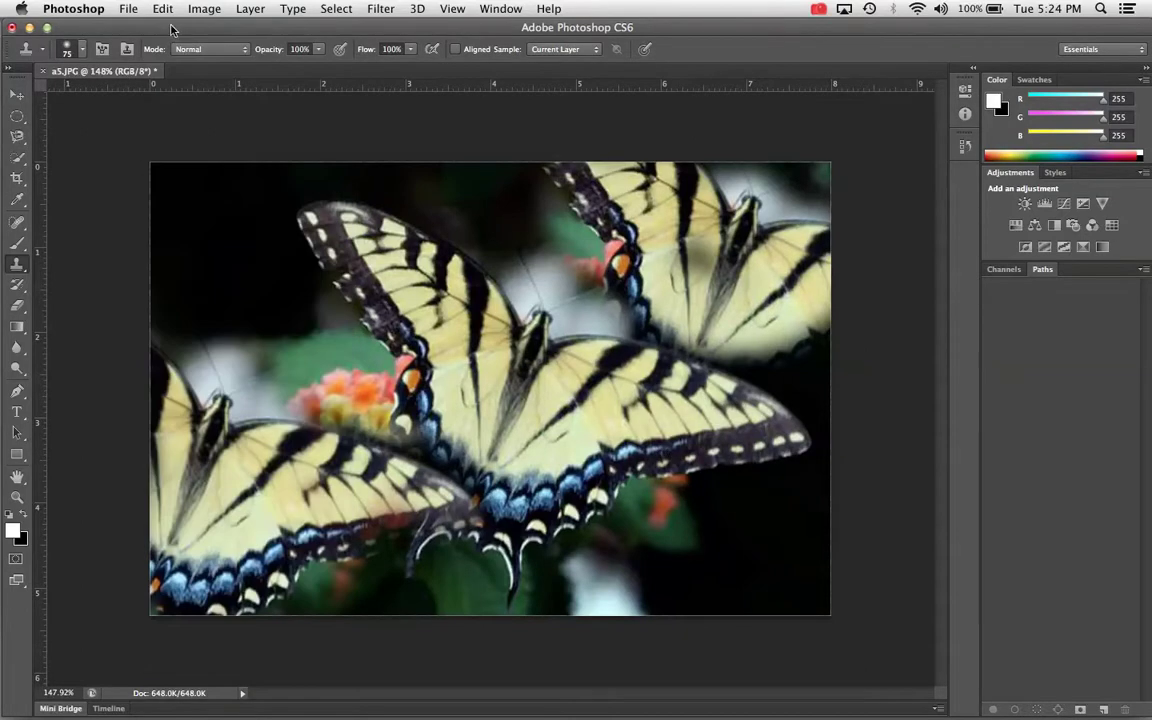
{"action": "left_click", "coordinate": [176, 8]}
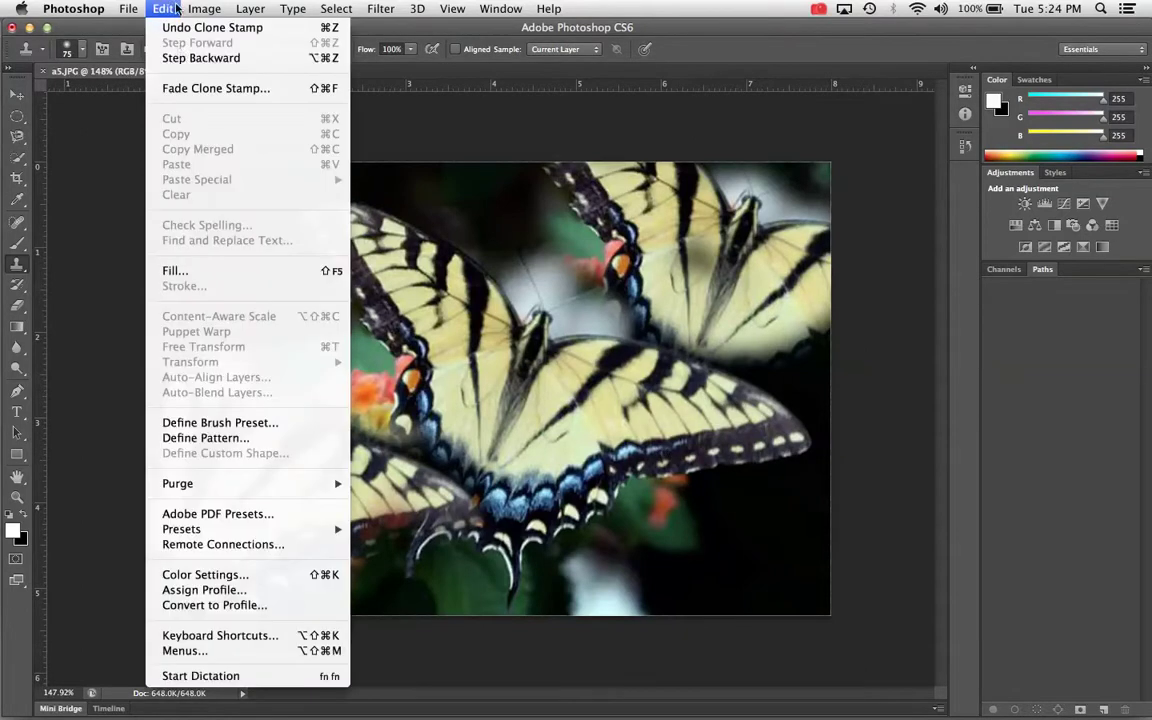
{"action": "left_click", "coordinate": [183, 60]}
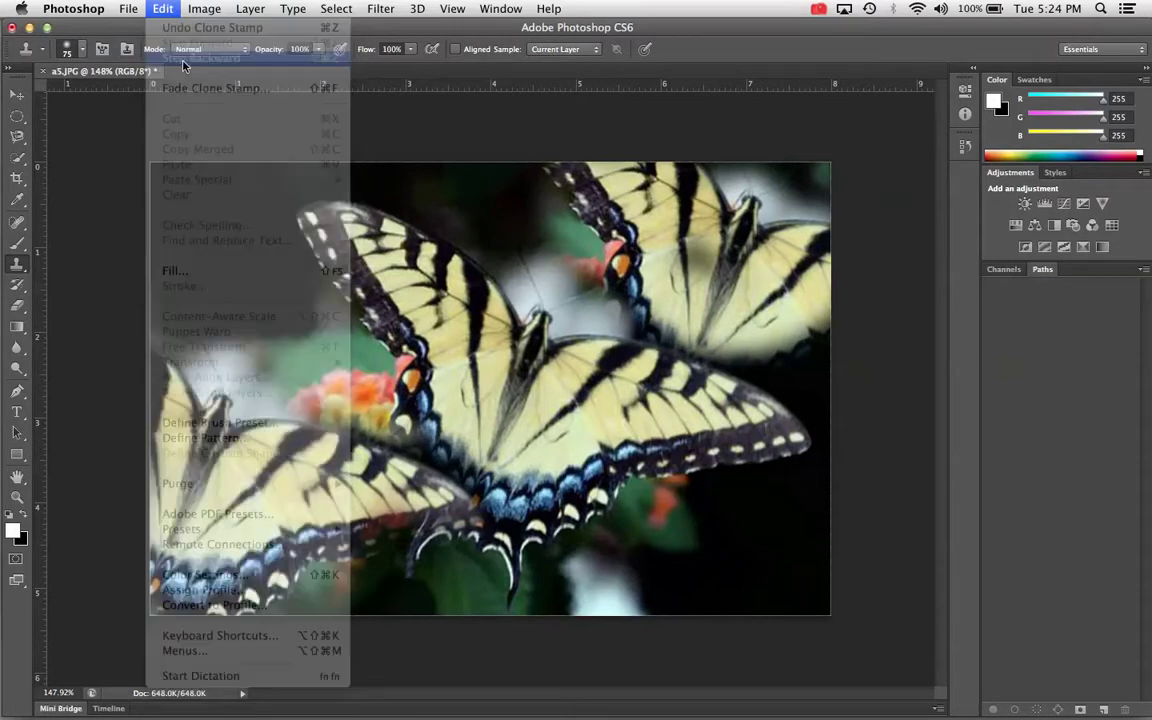
{"action": "key", "text": "super+alt+z"}
{"action": "key", "text": "super+alt+z"}
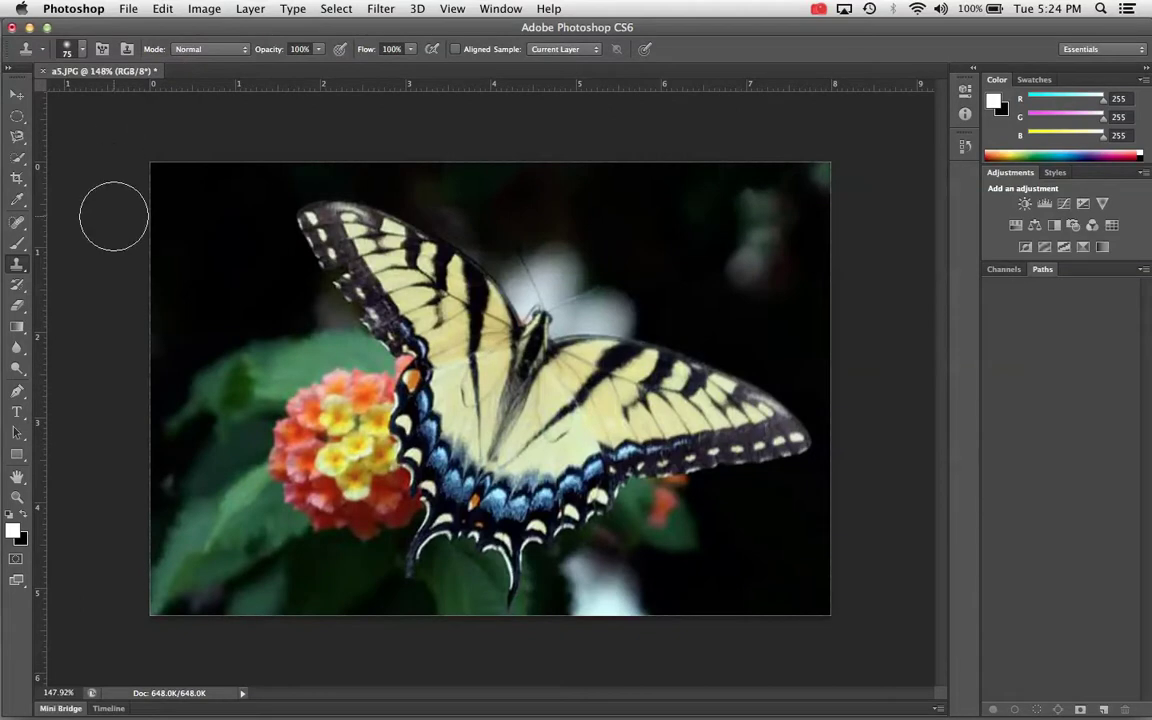
Activate the Healing Brush tool and sample the butterfly's head as its source point.
{"action": "left_click", "coordinate": [17, 221]}
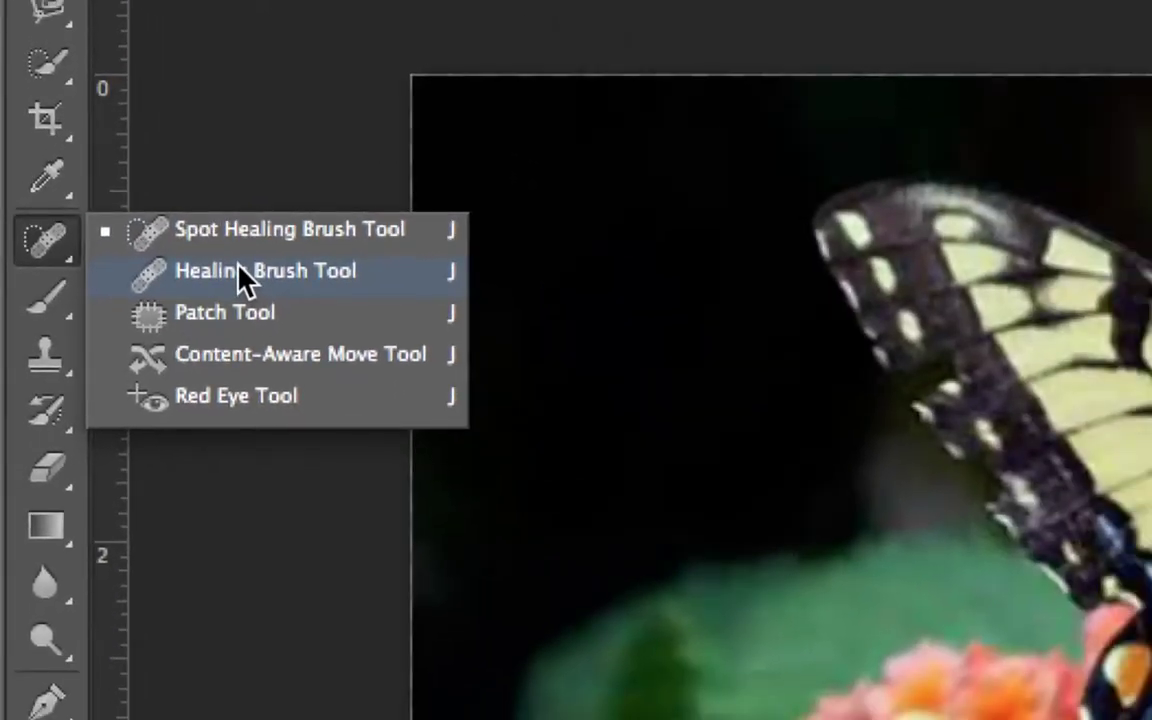
{"action": "left_click", "coordinate": [240, 270]}
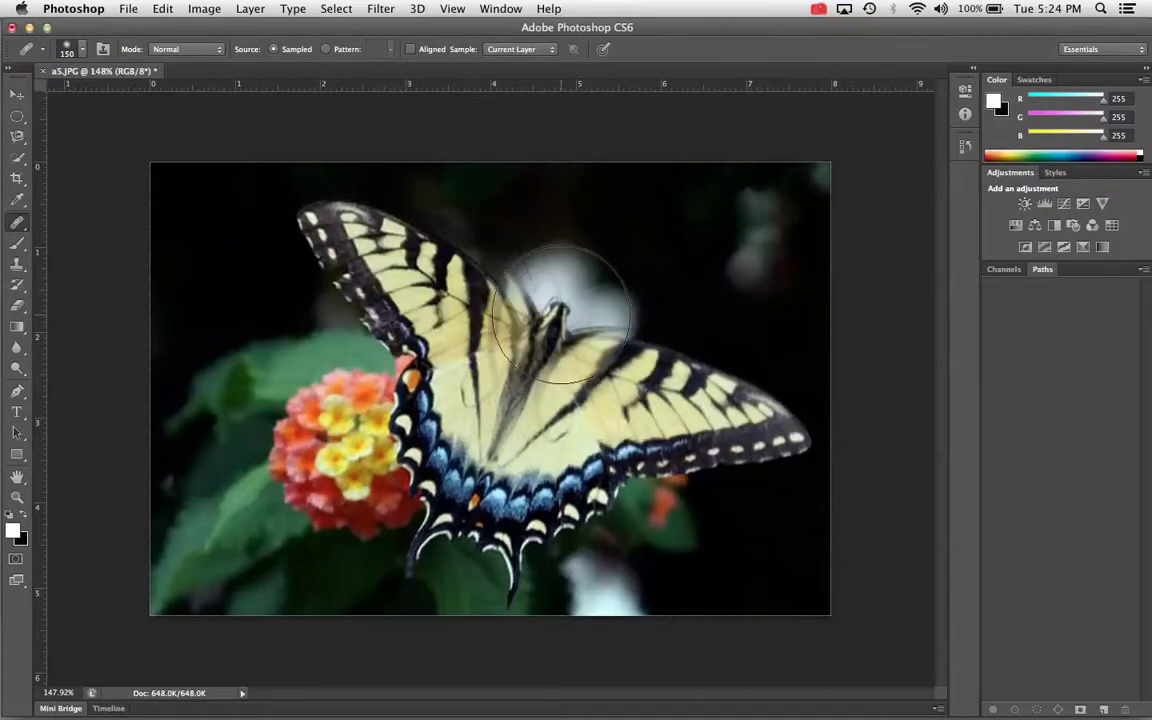
{"action": "left_click", "coordinate": [561, 315], "text": "alt"}
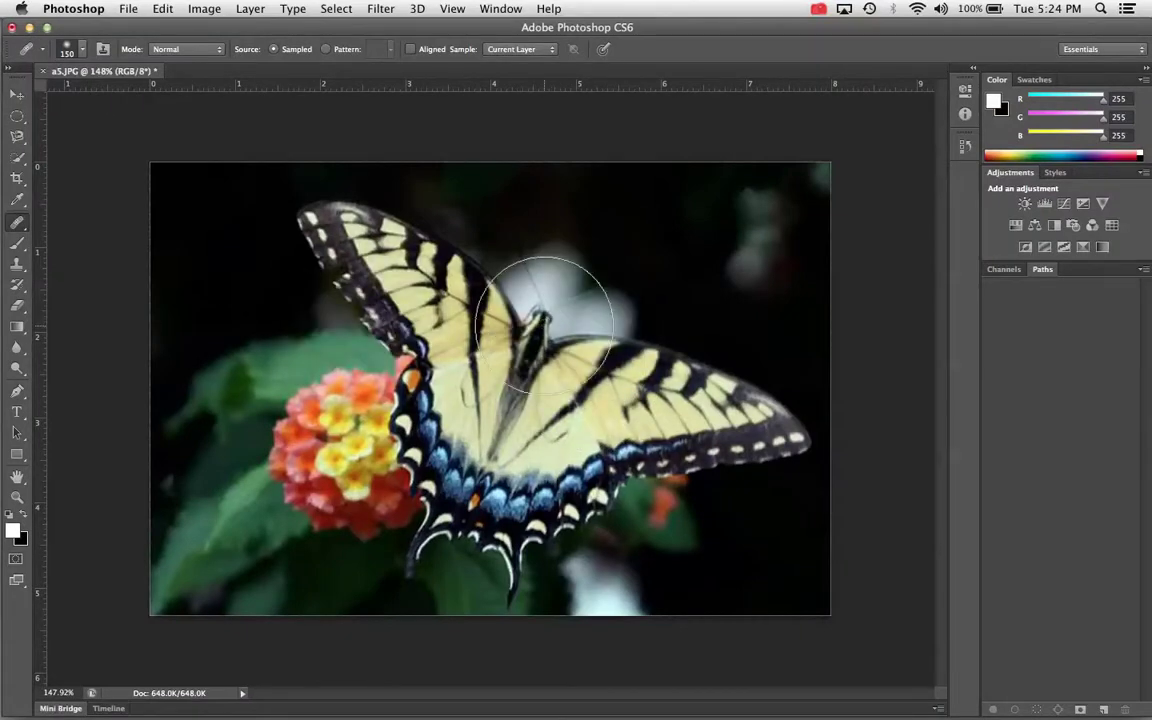
Set the Healing Brush size to 77 px and paint a copy of the butterfly over the photo's upper-right area.
{"action": "scroll", "coordinate": [543, 325], "scroll_direction": "up", "scroll_amount": 10}
{"action": "scroll", "coordinate": [567, 329], "scroll_direction": "down", "scroll_amount": 10}
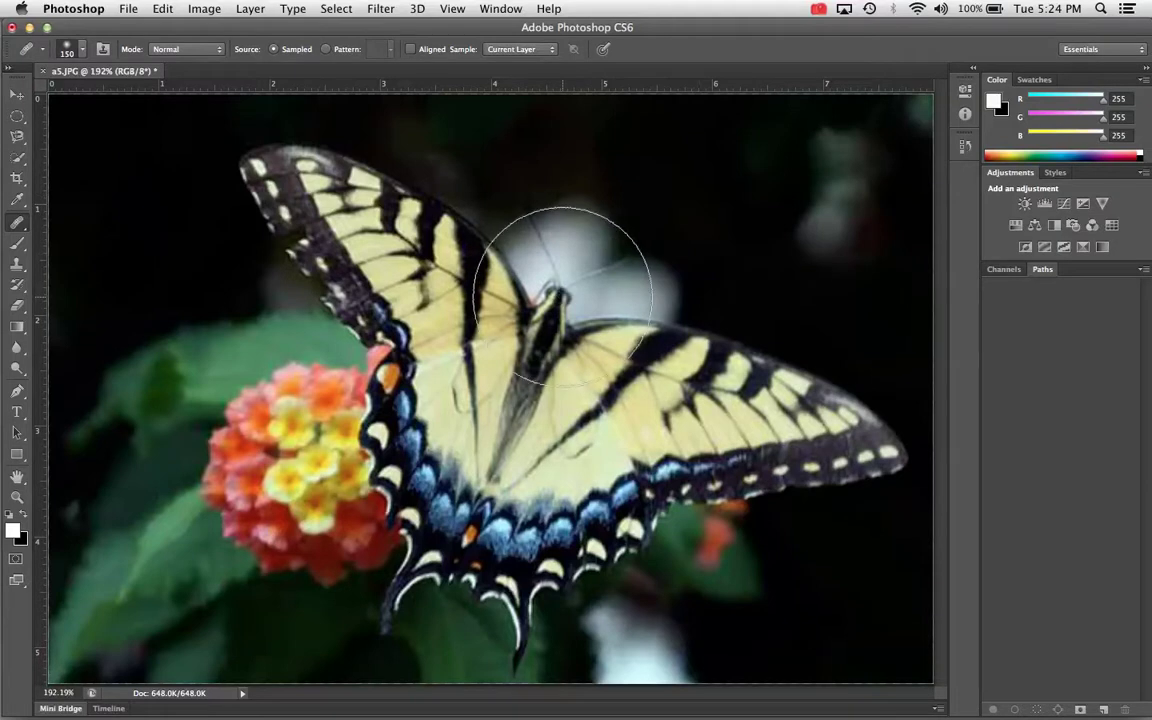
{"action": "left_click", "coordinate": [80, 48]}
{"action": "left_click", "coordinate": [89, 92]}
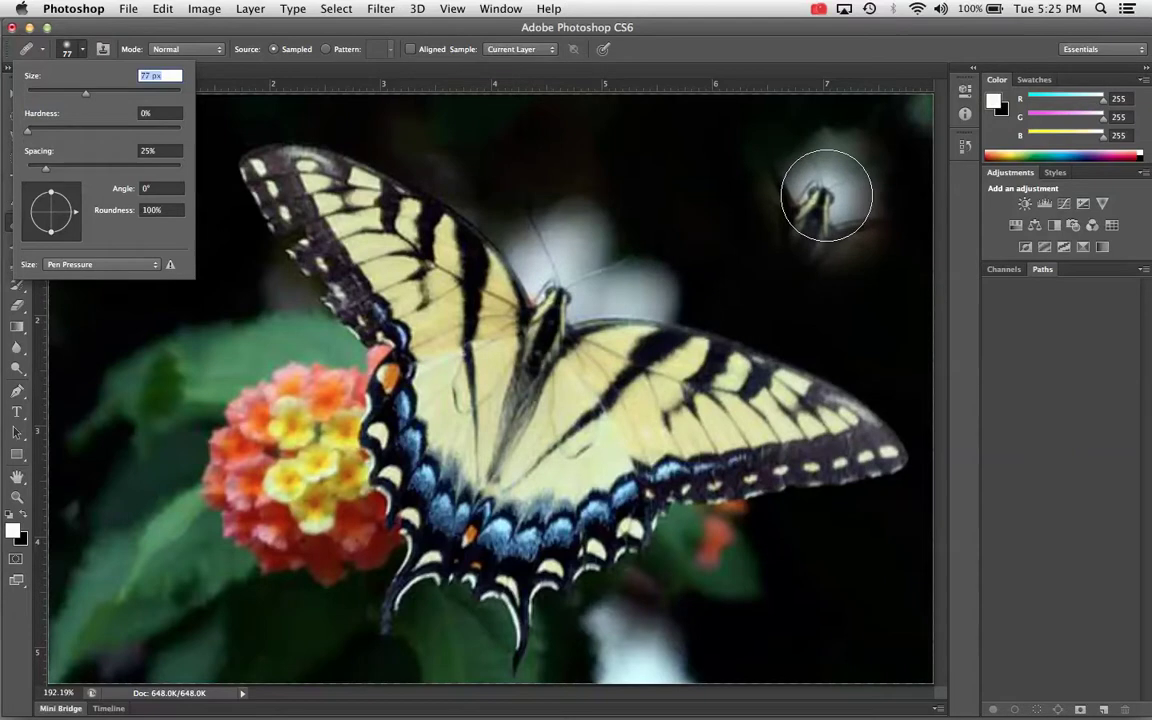
{"action": "mouse_move", "coordinate": [868, 131]}
{"action": "left_mouse_down"}
{"action": "mouse_move", "coordinate": [827, 122]}
{"action": "mouse_move", "coordinate": [852, 149]}
{"action": "mouse_move", "coordinate": [806, 145]}
{"action": "mouse_move", "coordinate": [773, 121]}
{"action": "mouse_move", "coordinate": [731, 142]}
{"action": "mouse_move", "coordinate": [761, 214]}
{"action": "mouse_move", "coordinate": [767, 202]}
{"action": "mouse_move", "coordinate": [688, 125]}
{"action": "mouse_move", "coordinate": [620, 97]}
{"action": "mouse_move", "coordinate": [736, 265]}
{"action": "mouse_move", "coordinate": [804, 295]}
{"action": "mouse_move", "coordinate": [930, 259]}
{"action": "mouse_move", "coordinate": [950, 165]}
{"action": "mouse_move", "coordinate": [867, 217]}
{"action": "mouse_move", "coordinate": [896, 283]}
{"action": "mouse_move", "coordinate": [792, 266]}
{"action": "mouse_move", "coordinate": [696, 275]}
{"action": "mouse_move", "coordinate": [705, 224]}
{"action": "mouse_move", "coordinate": [798, 272]}
{"action": "mouse_move", "coordinate": [874, 251]}
{"action": "mouse_move", "coordinate": [880, 305]}
{"action": "mouse_move", "coordinate": [839, 337]}
{"action": "mouse_move", "coordinate": [783, 341]}
{"action": "mouse_move", "coordinate": [955, 325]}
{"action": "mouse_move", "coordinate": [762, 320]}
{"action": "mouse_move", "coordinate": [735, 328]}
{"action": "mouse_move", "coordinate": [736, 352]}
{"action": "mouse_move", "coordinate": [698, 360]}
{"action": "mouse_move", "coordinate": [871, 292]}
{"action": "mouse_move", "coordinate": [879, 362]}
{"action": "mouse_move", "coordinate": [805, 405]}
{"action": "mouse_move", "coordinate": [927, 348]}
{"action": "mouse_move", "coordinate": [959, 304]}
{"action": "mouse_move", "coordinate": [951, 224]}
{"action": "left_mouse_up"}
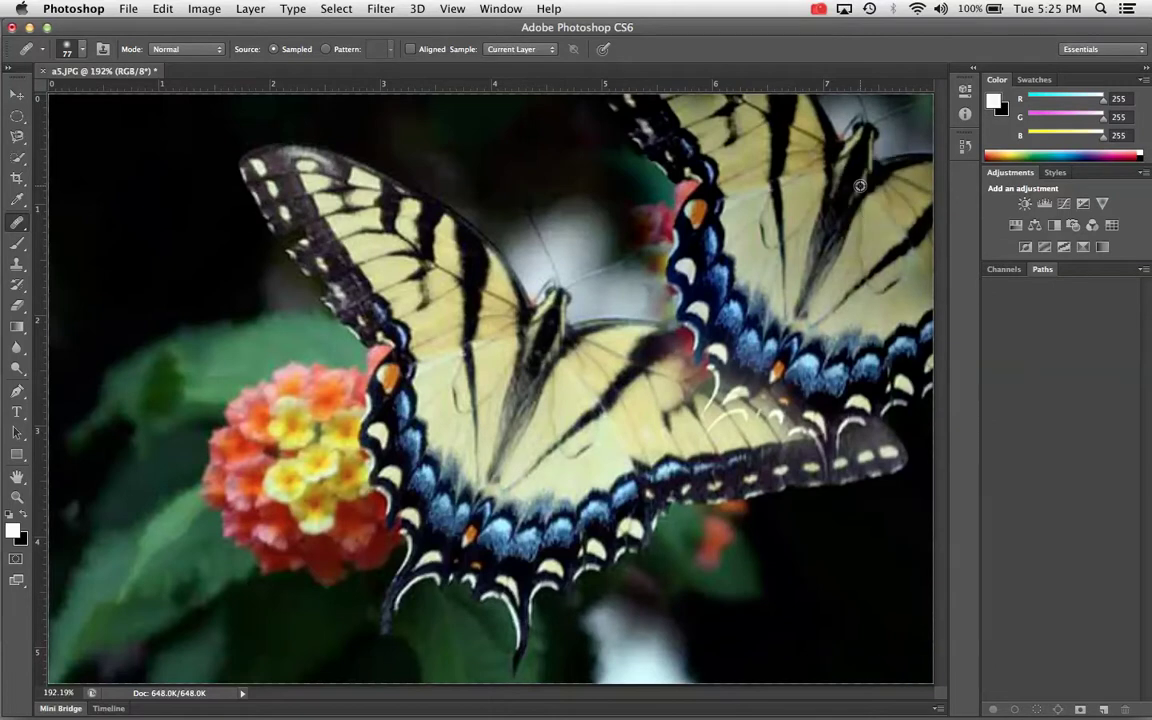
Hide the pixel grid and inspect up close how the butterfly copy blends with its surroundings.
{"action": "scroll", "coordinate": [860, 185], "scroll_direction": "up", "scroll_amount": 10}
{"action": "scroll", "coordinate": [860, 185], "scroll_direction": "down", "scroll_amount": 10}
{"action": "scroll", "coordinate": [860, 185], "scroll_direction": "up", "scroll_amount": 3}
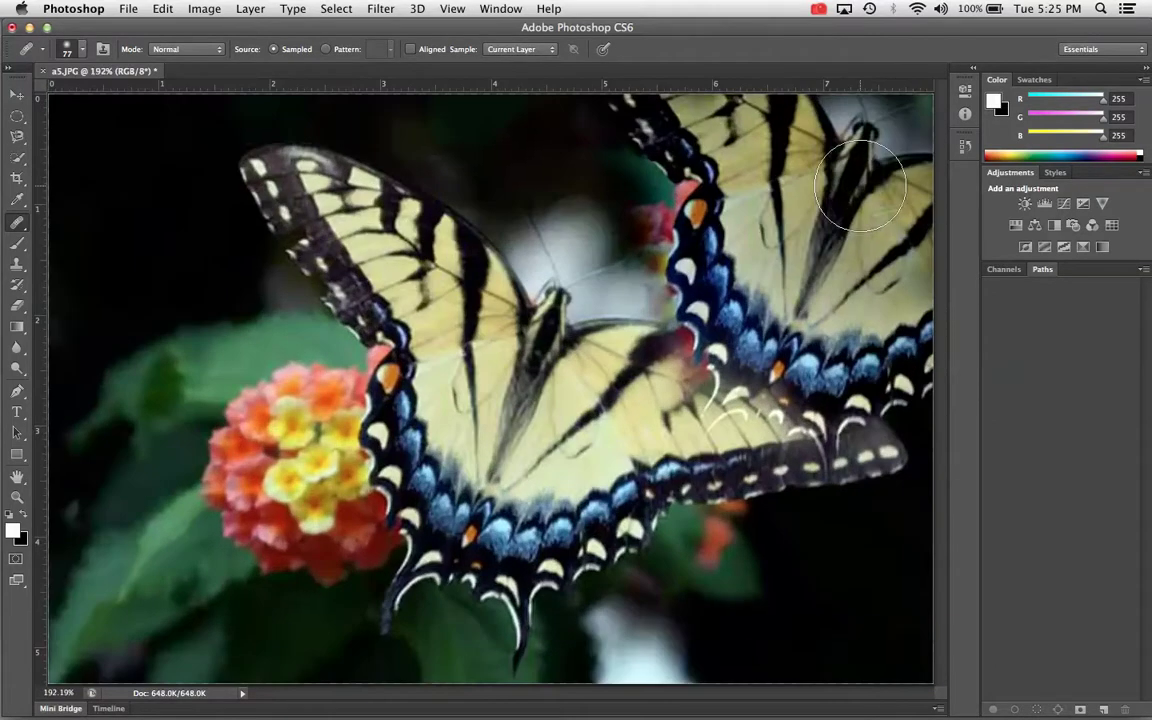
{"action": "key", "text": "space"}
{"action": "scroll", "coordinate": [694, 110], "scroll_direction": "up", "scroll_amount": 4}
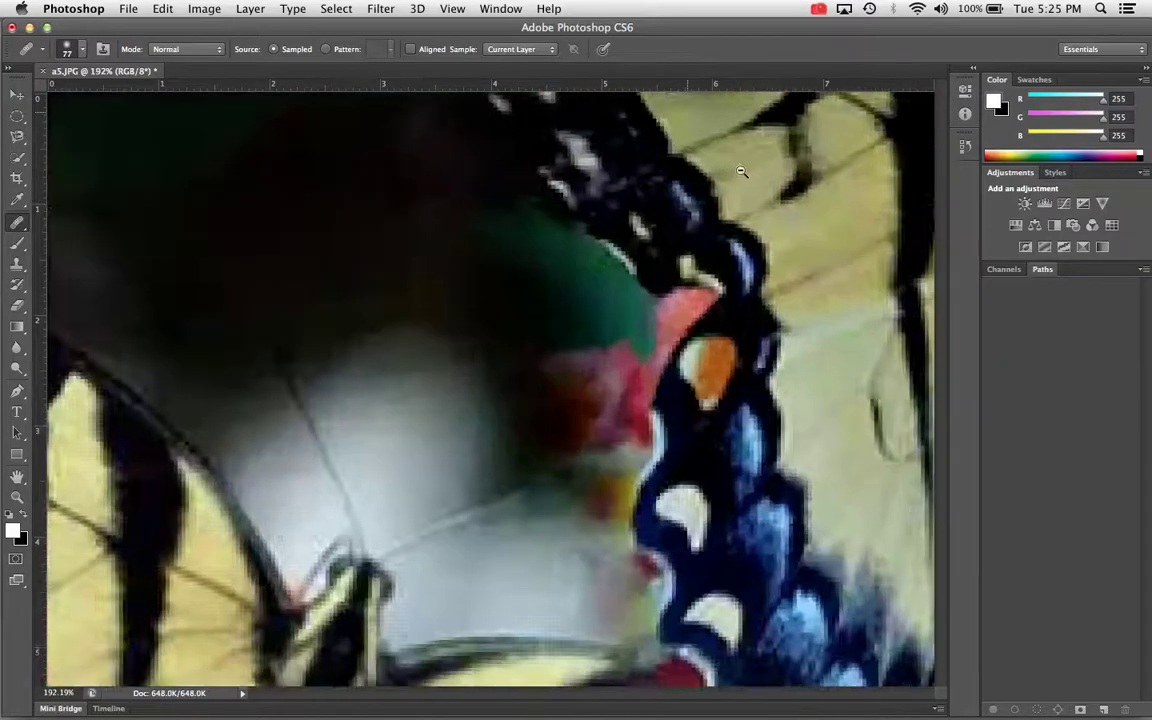
{"action": "left_click_drag", "start_coordinate": [753, 172], "coordinate": [506, 161]}
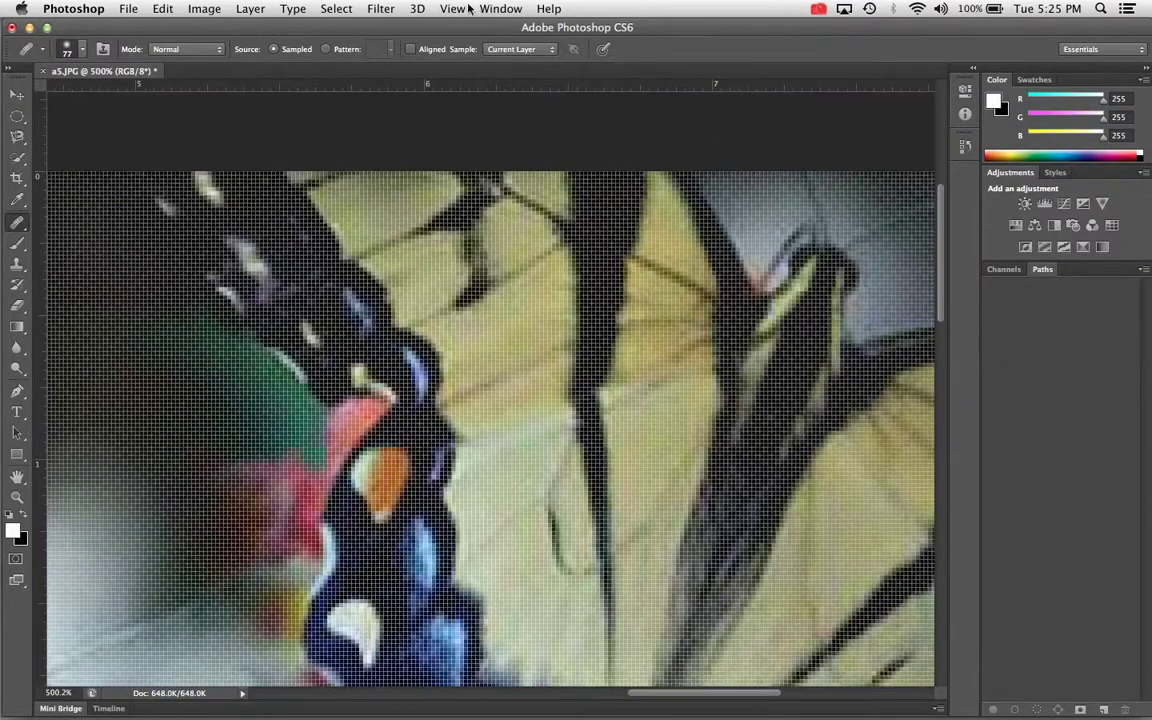
{"action": "left_click", "coordinate": [452, 9]}
{"action": "left_click", "coordinate": [470, 258]}
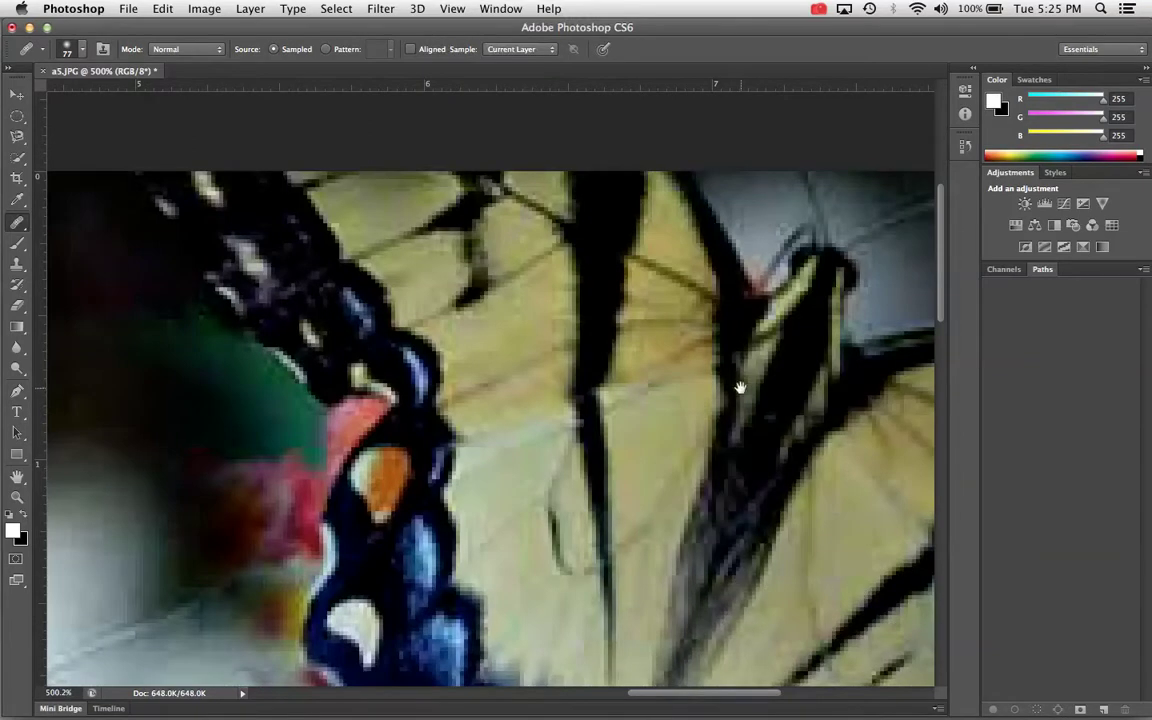
{"action": "left_click_drag", "start_coordinate": [686, 393], "coordinate": [538, 273]}
{"action": "scroll", "coordinate": [538, 273], "scroll_direction": "down", "scroll_amount": 5}
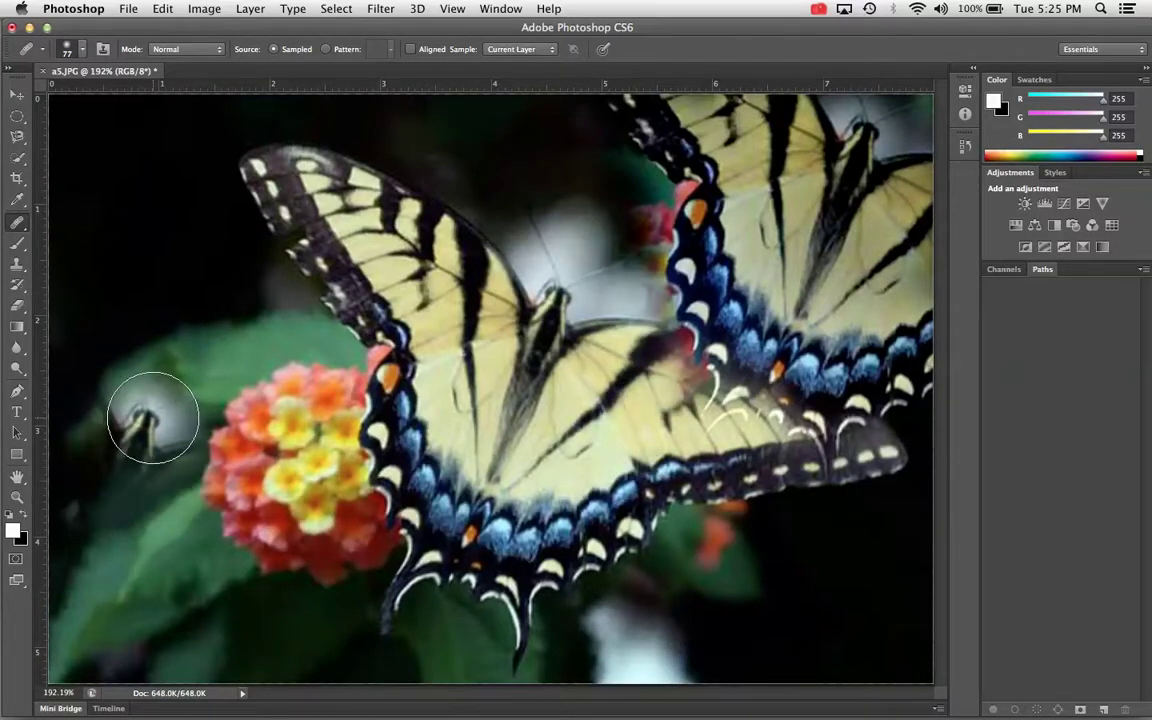
Paint another butterfly copy with the Healing Brush over the leaves and flower in the photo's lower-left area.
{"action": "mouse_move", "coordinate": [185, 415]}
{"action": "left_mouse_down"}
{"action": "mouse_move", "coordinate": [160, 443]}
{"action": "mouse_move", "coordinate": [77, 357]}
{"action": "mouse_move", "coordinate": [100, 524]}
{"action": "mouse_move", "coordinate": [113, 476]}
{"action": "mouse_move", "coordinate": [270, 474]}
{"action": "mouse_move", "coordinate": [330, 489]}
{"action": "mouse_move", "coordinate": [338, 509]}
{"action": "mouse_move", "coordinate": [275, 465]}
{"action": "mouse_move", "coordinate": [322, 448]}
{"action": "mouse_move", "coordinate": [352, 485]}
{"action": "mouse_move", "coordinate": [272, 492]}
{"action": "mouse_move", "coordinate": [265, 555]}
{"action": "mouse_move", "coordinate": [278, 586]}
{"action": "mouse_move", "coordinate": [70, 630]}
{"action": "mouse_move", "coordinate": [100, 587]}
{"action": "mouse_move", "coordinate": [70, 634]}
{"action": "mouse_move", "coordinate": [167, 556]}
{"action": "mouse_move", "coordinate": [180, 538]}
{"action": "mouse_move", "coordinate": [165, 514]}
{"action": "mouse_move", "coordinate": [315, 475]}
{"action": "mouse_move", "coordinate": [292, 461]}
{"action": "mouse_move", "coordinate": [433, 510]}
{"action": "left_mouse_up"}
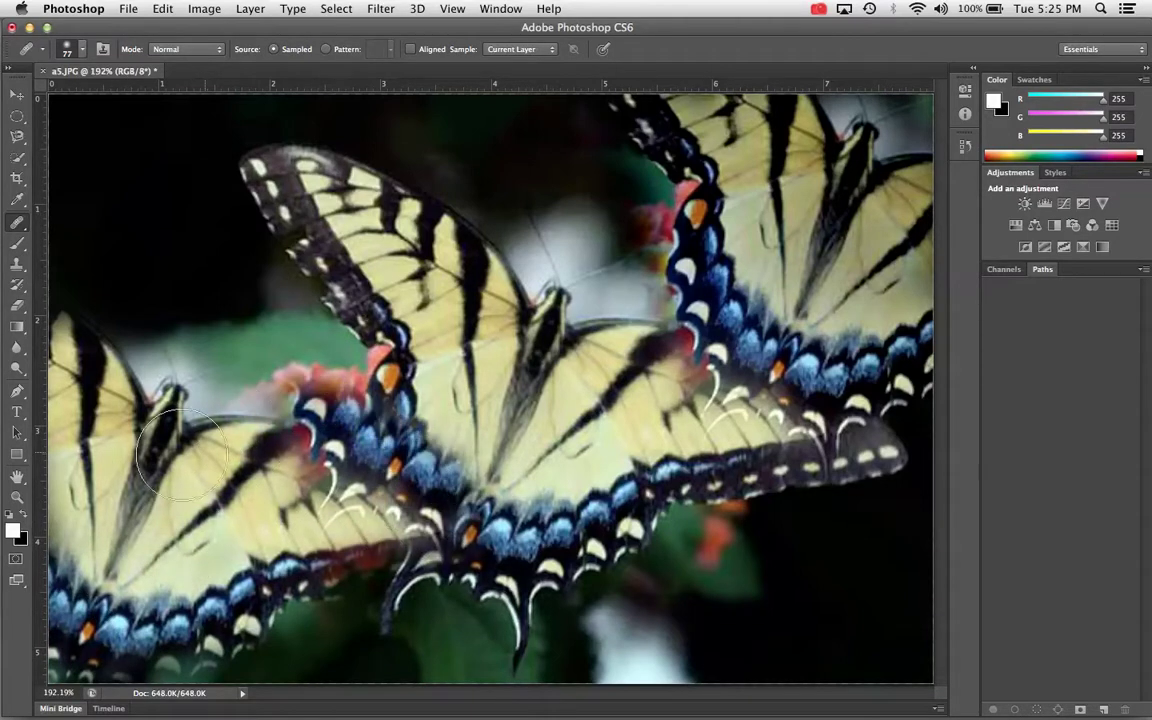
{"action": "key", "text": "super+z"}
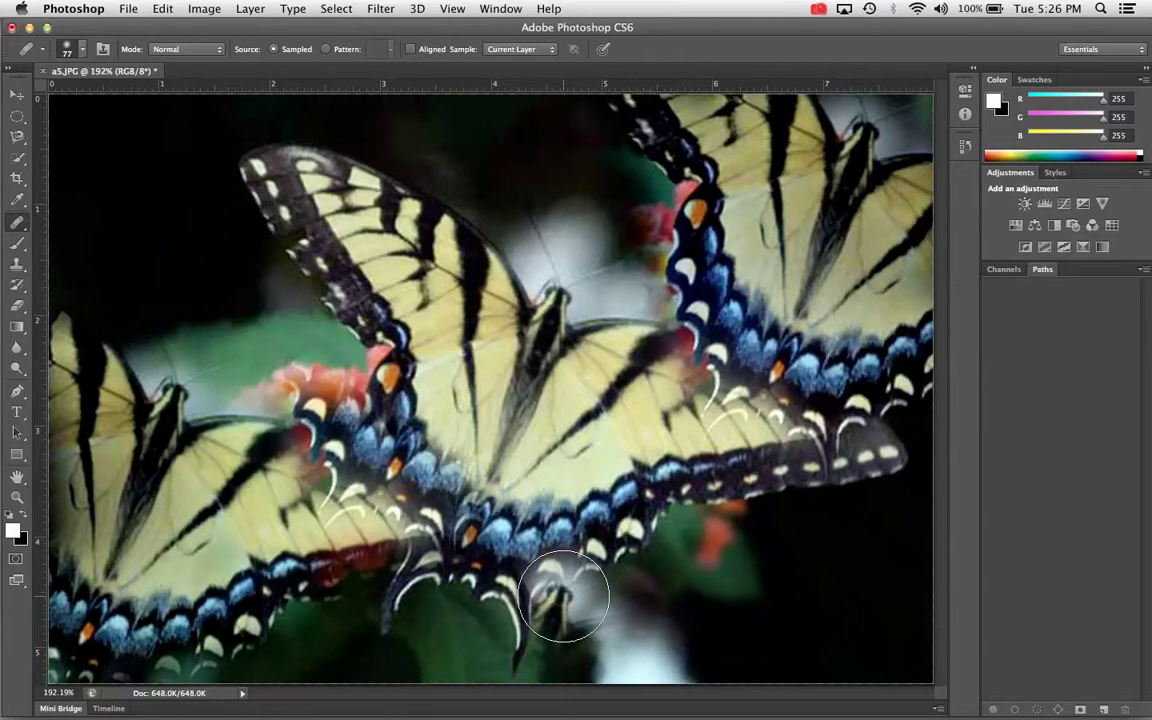
Undo the Healing Brush strokes to restore the original single-butterfly photo.
{"action": "left_click", "coordinate": [16, 91]}
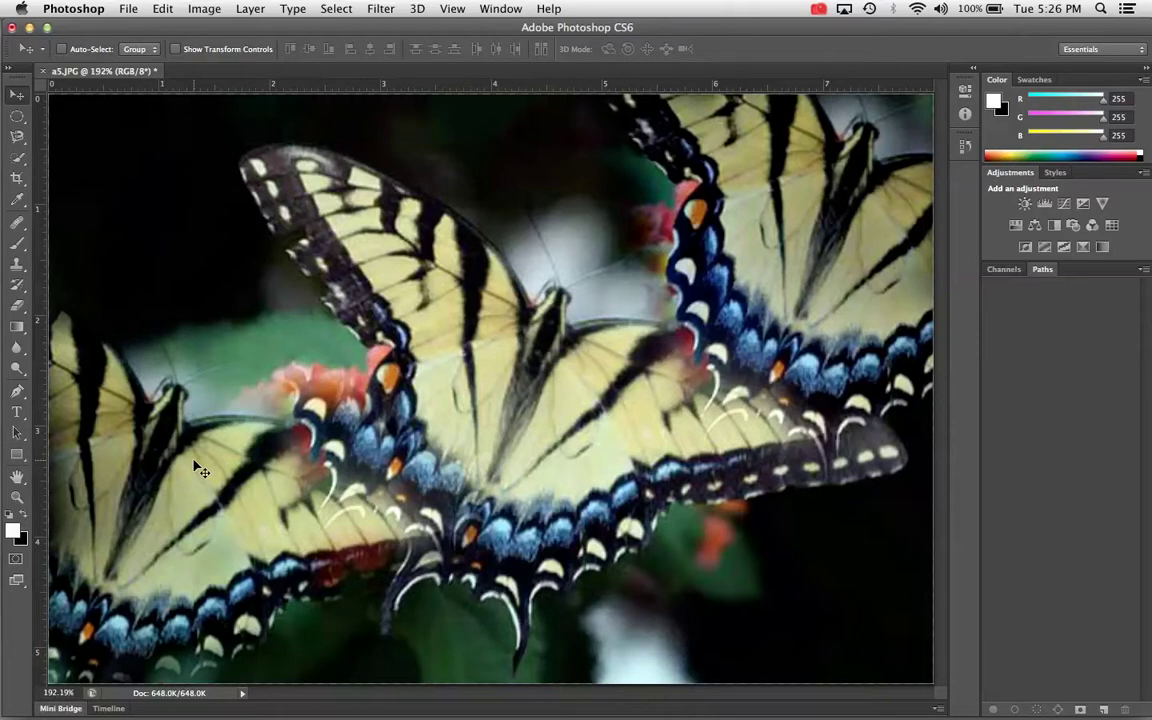
{"action": "left_click", "coordinate": [164, 9]}
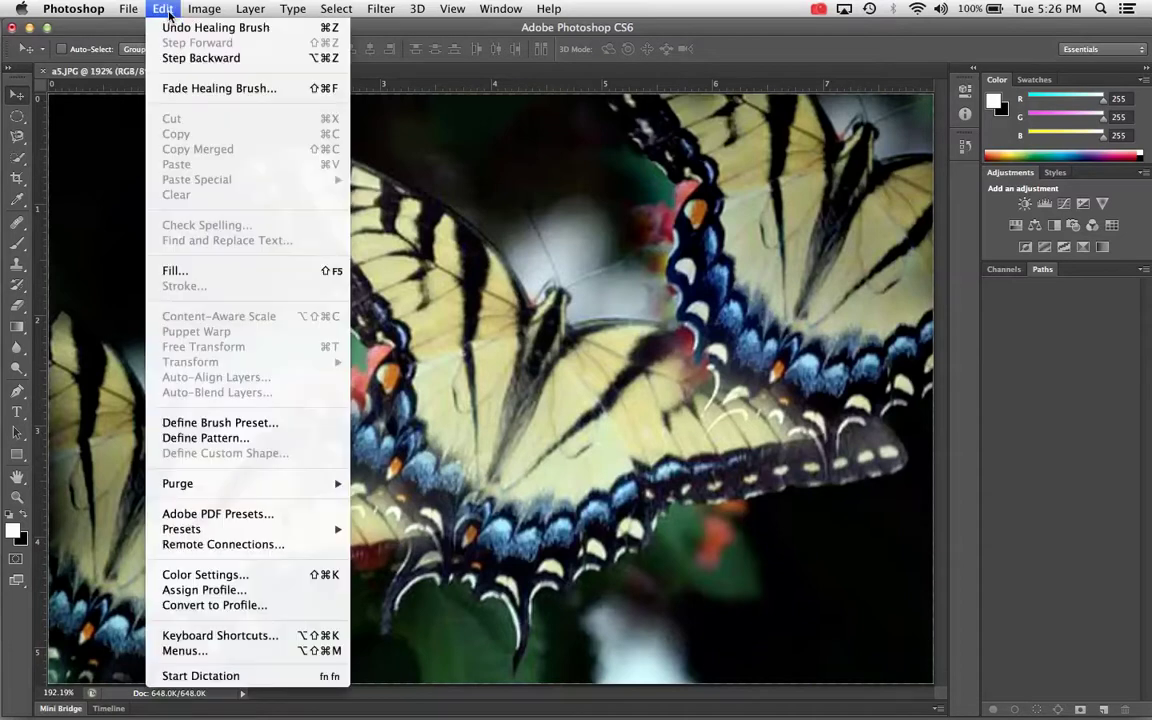
{"action": "left_click", "coordinate": [186, 57]}
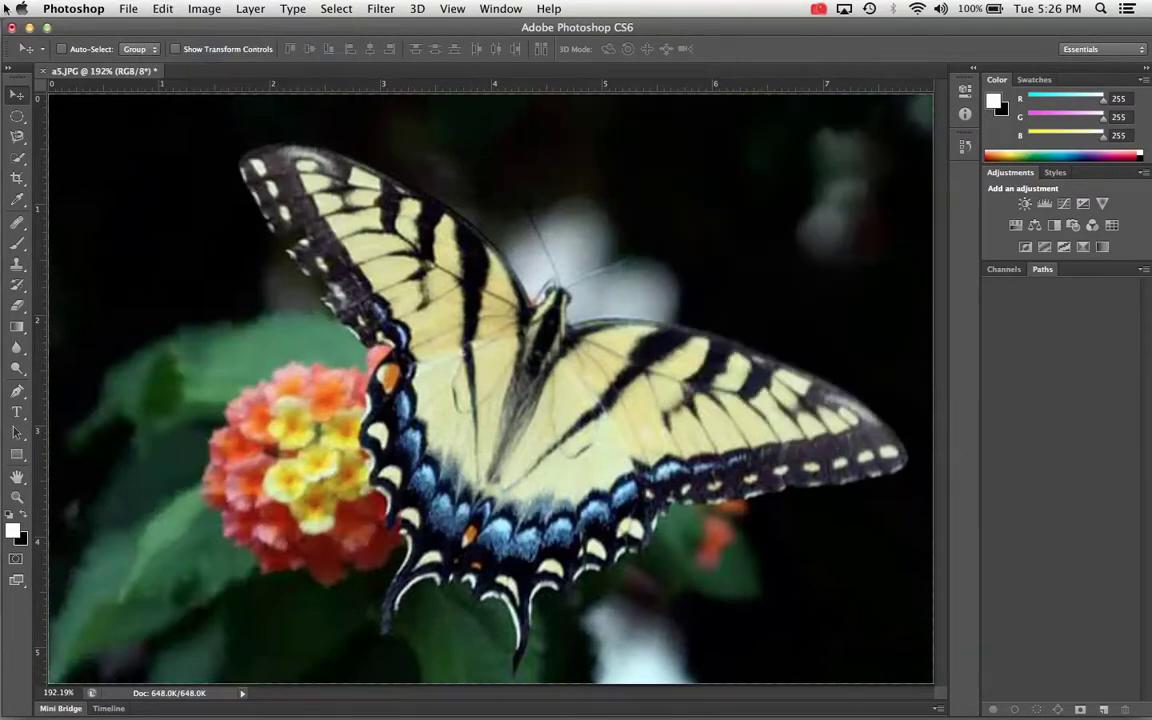
{"action": "left_click", "coordinate": [18, 266]}
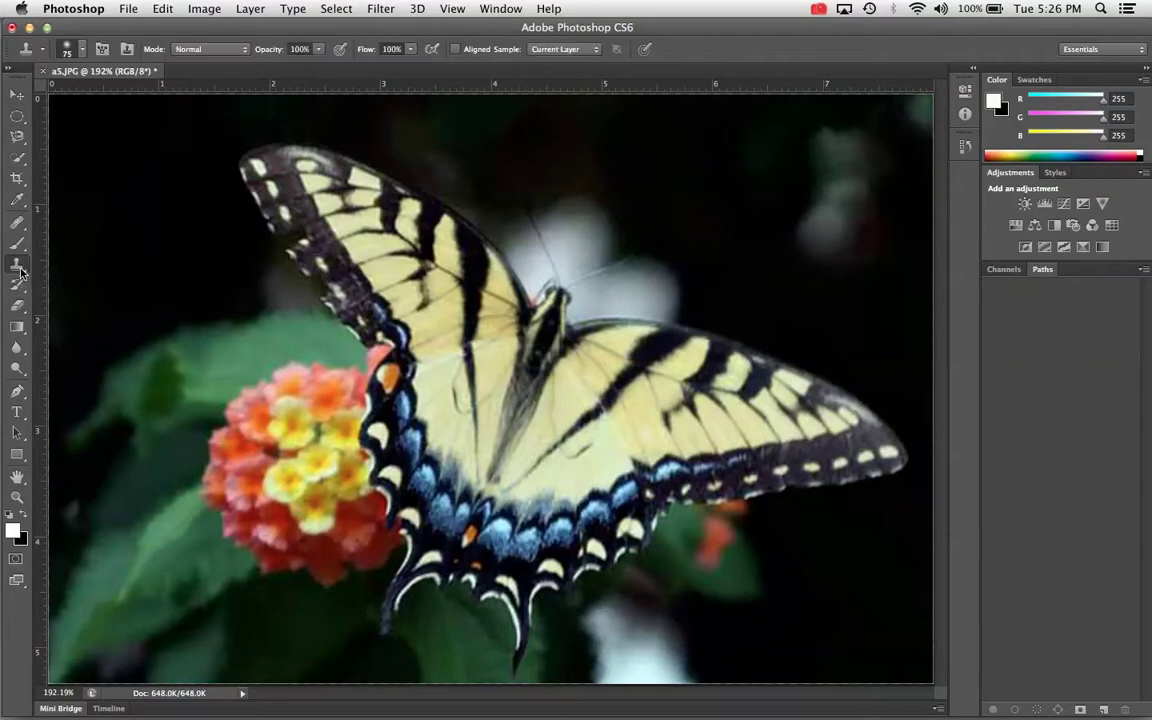
{"action": "left_click", "coordinate": [20, 271]}
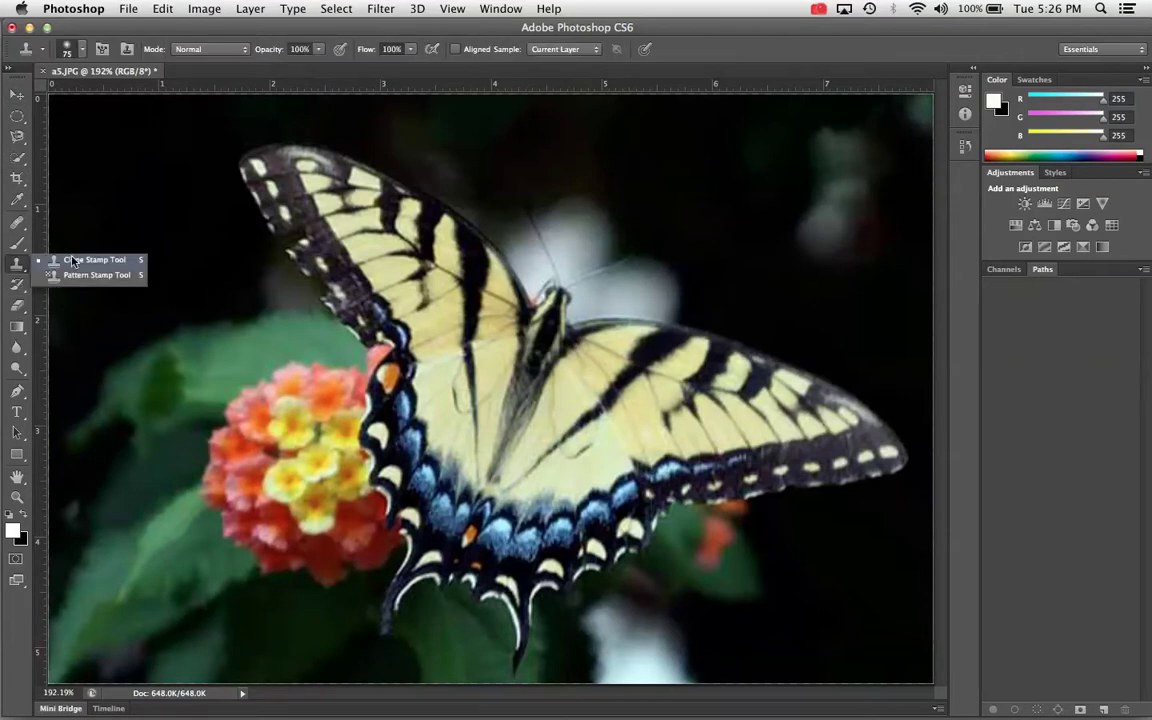
{"action": "left_click", "coordinate": [72, 262]}
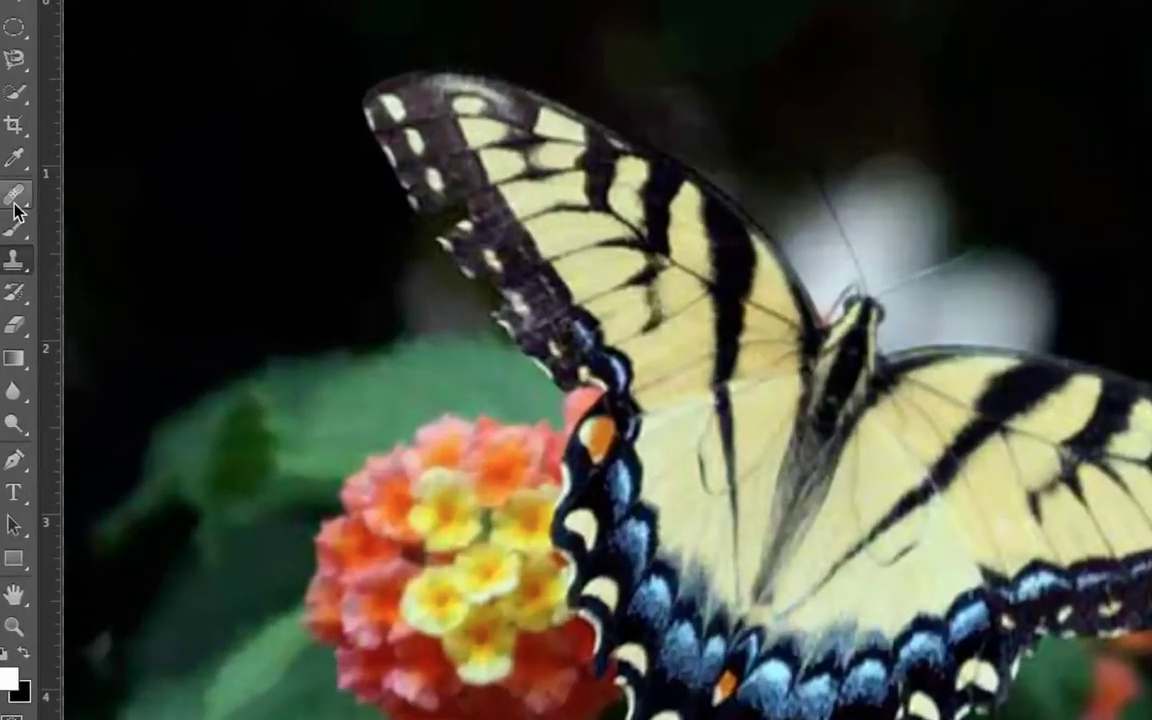
Activate the Spot Healing Brush and remove the thin curved line from the lower part of the butterfly's left wing.
{"action": "left_click", "coordinate": [14, 203]}
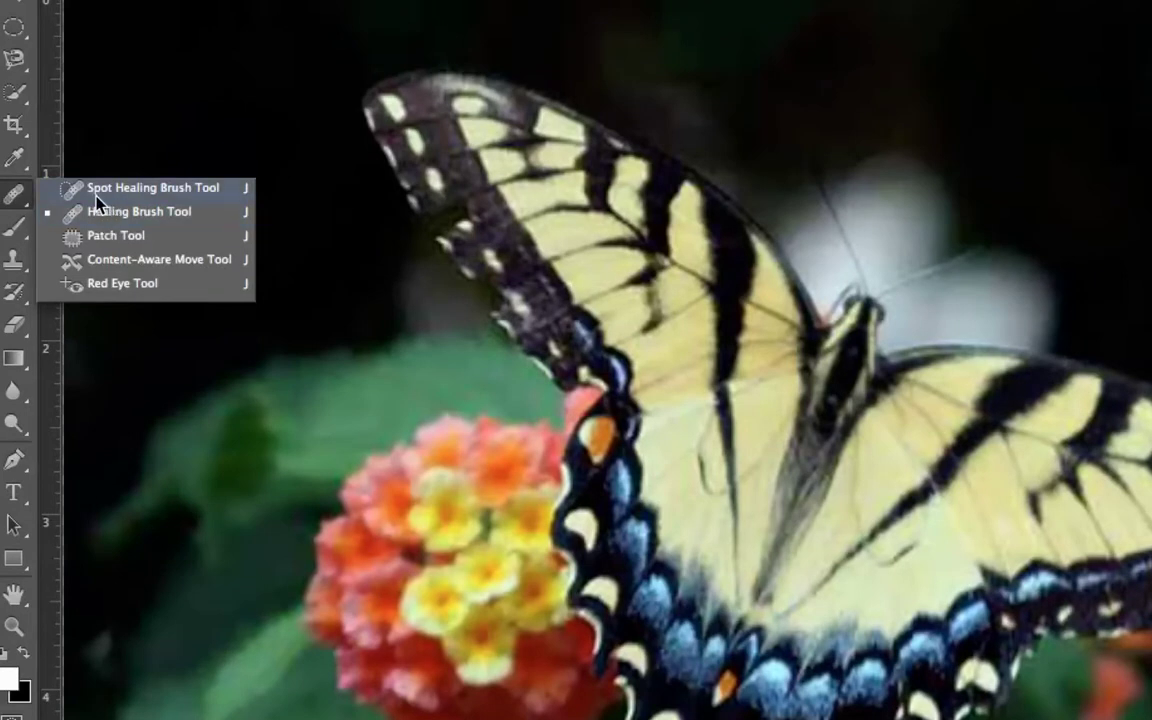
{"action": "left_click", "coordinate": [96, 192]}
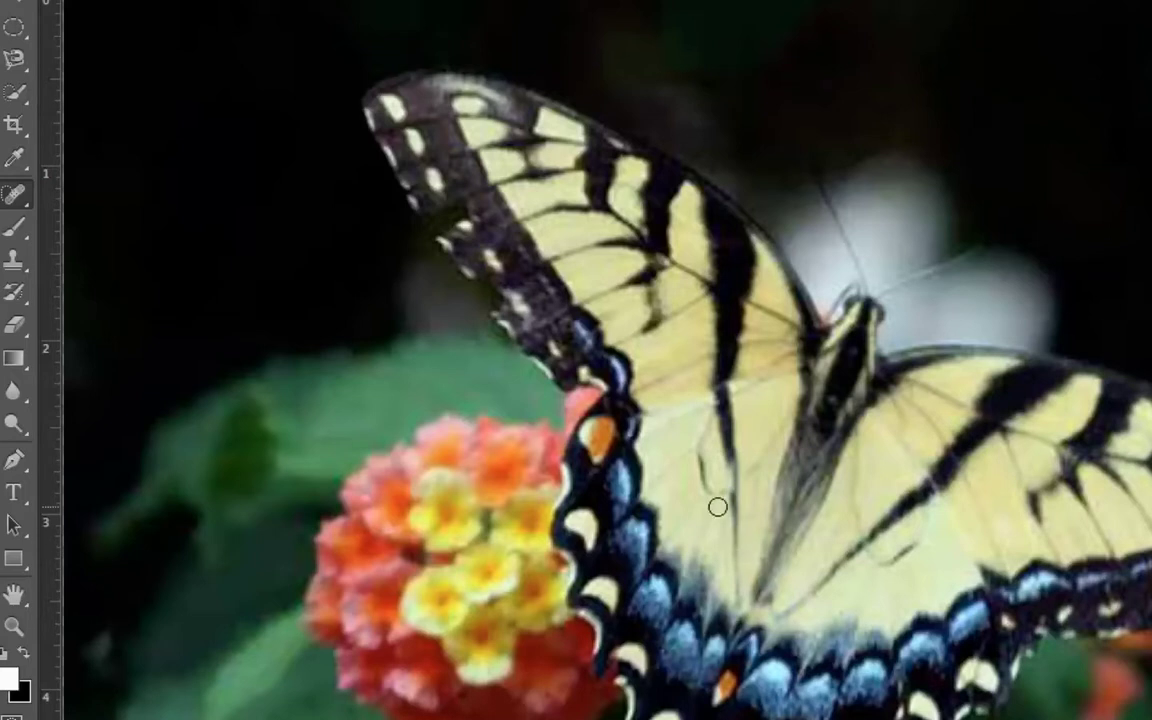
{"action": "left_click_drag", "start_coordinate": [708, 426], "coordinate": [711, 490]}
{"action": "left_click_drag", "start_coordinate": [691, 442], "coordinate": [704, 471]}
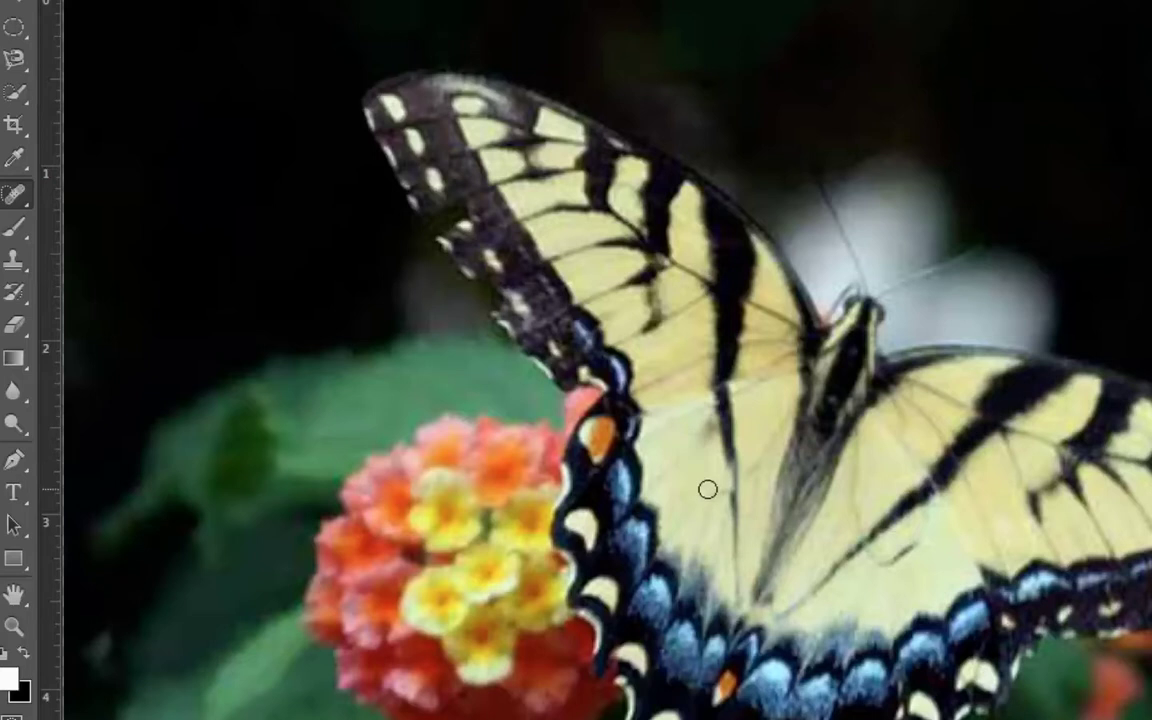
{"action": "left_click_drag", "start_coordinate": [694, 362], "coordinate": [697, 360]}
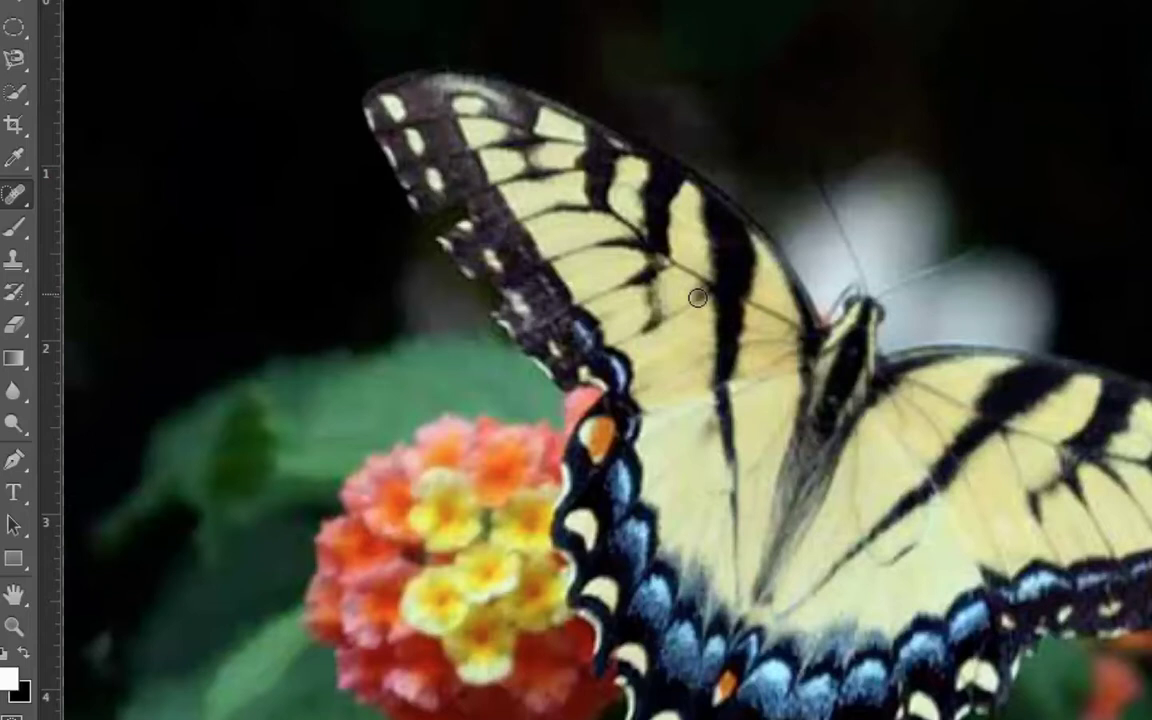
Heal away the branching dark vein in the middle of the left wing and the narrow lower part of its long black stripe.
{"action": "mouse_move", "coordinate": [655, 308]}
{"action": "left_mouse_down"}
{"action": "mouse_move", "coordinate": [613, 329]}
{"action": "mouse_move", "coordinate": [658, 323]}
{"action": "mouse_move", "coordinate": [636, 332]}
{"action": "mouse_move", "coordinate": [663, 336]}
{"action": "mouse_move", "coordinate": [616, 316]}
{"action": "mouse_move", "coordinate": [649, 305]}
{"action": "mouse_move", "coordinate": [645, 289]}
{"action": "mouse_move", "coordinate": [629, 288]}
{"action": "mouse_move", "coordinate": [671, 259]}
{"action": "left_mouse_up"}
{"action": "left_click_drag", "start_coordinate": [650, 312], "coordinate": [657, 269]}
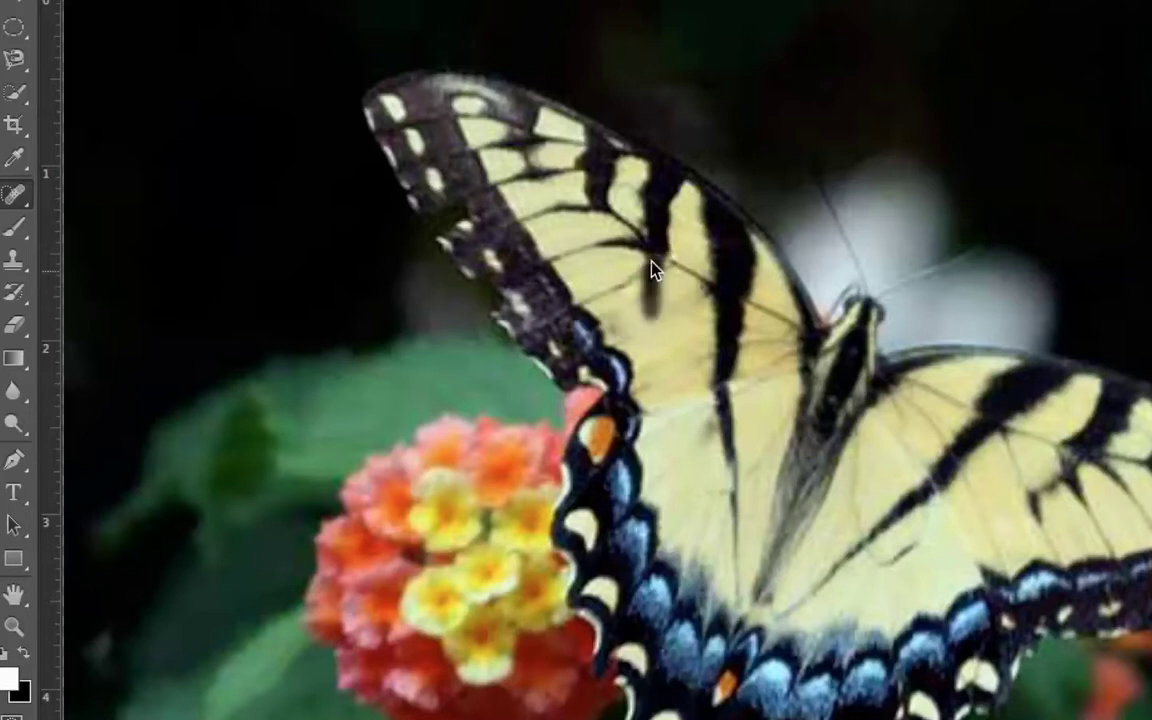
{"action": "left_click_drag", "start_coordinate": [602, 301], "coordinate": [642, 274]}
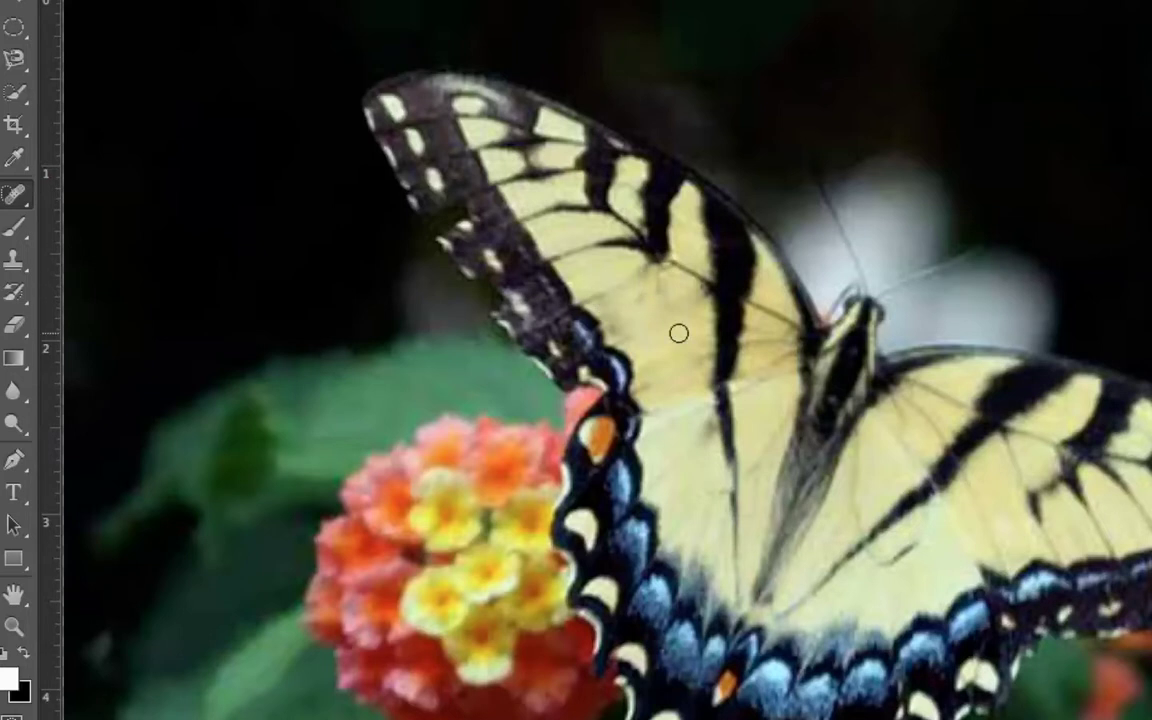
{"action": "mouse_move", "coordinate": [739, 518]}
{"action": "left_mouse_down"}
{"action": "mouse_move", "coordinate": [734, 442]}
{"action": "mouse_move", "coordinate": [749, 545]}
{"action": "mouse_move", "coordinate": [720, 391]}
{"action": "mouse_move", "coordinate": [730, 416]}
{"action": "mouse_move", "coordinate": [735, 401]}
{"action": "mouse_move", "coordinate": [721, 410]}
{"action": "mouse_move", "coordinate": [733, 450]}
{"action": "left_mouse_up"}
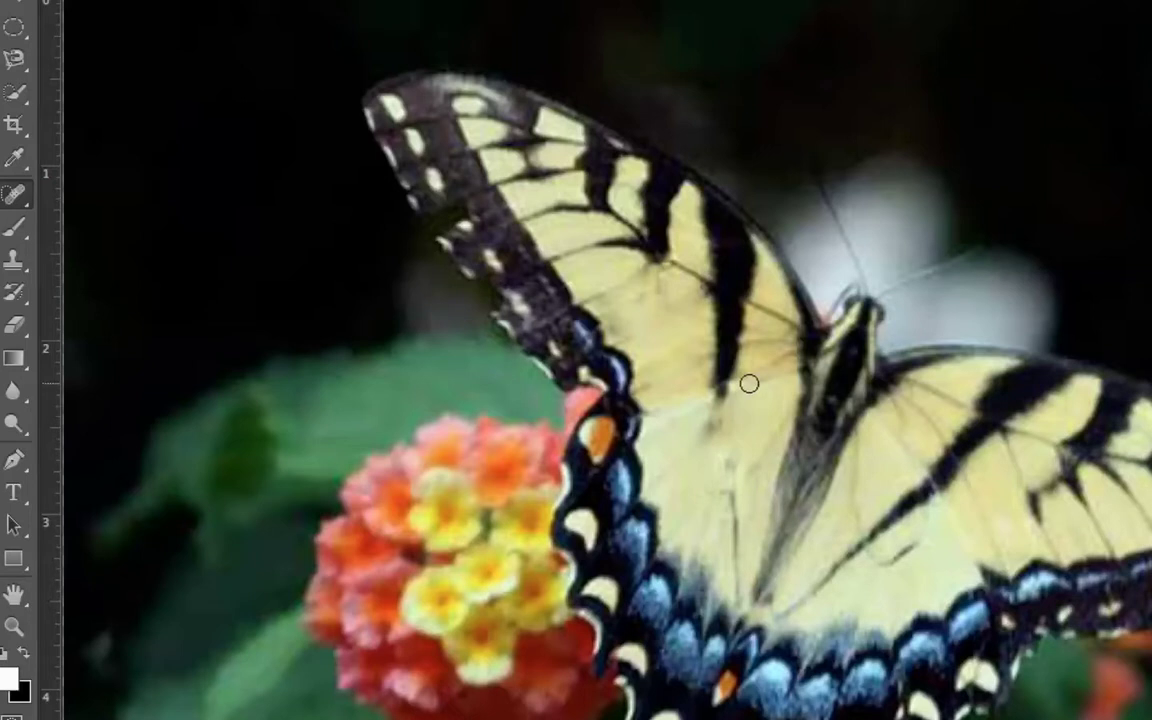
{"action": "mouse_move", "coordinate": [680, 345]}
{"action": "left_mouse_down"}
{"action": "mouse_move", "coordinate": [710, 350]}
{"action": "mouse_move", "coordinate": [721, 405]}
{"action": "mouse_move", "coordinate": [658, 322]}
{"action": "left_mouse_up"}
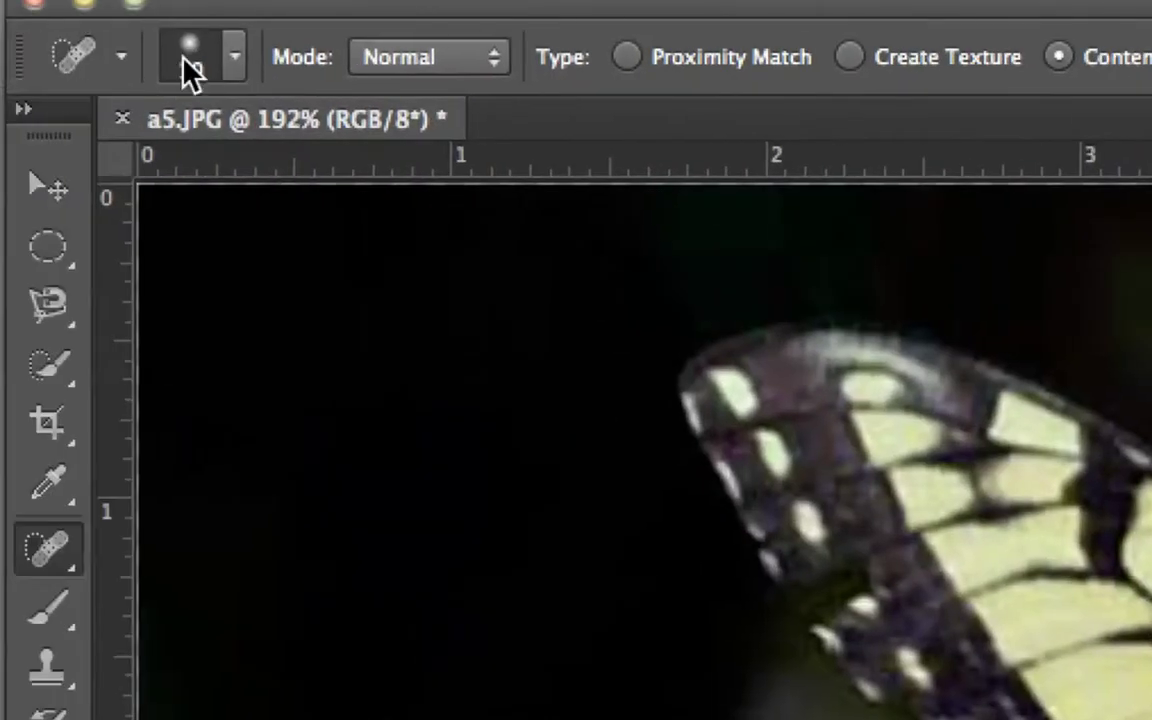
Review the Spot Healing Brush's brush settings and smooth the leftover blotches in the middle of the left wing.
{"action": "left_click", "coordinate": [83, 49]}
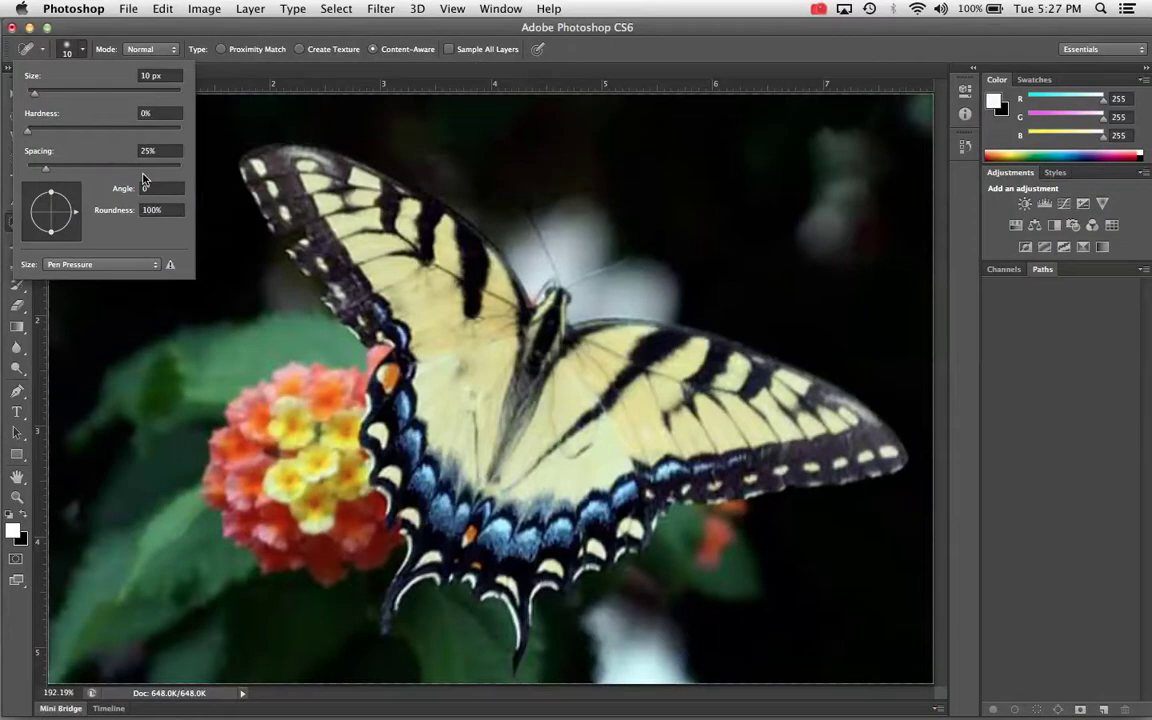
{"action": "key", "text": "Return"}
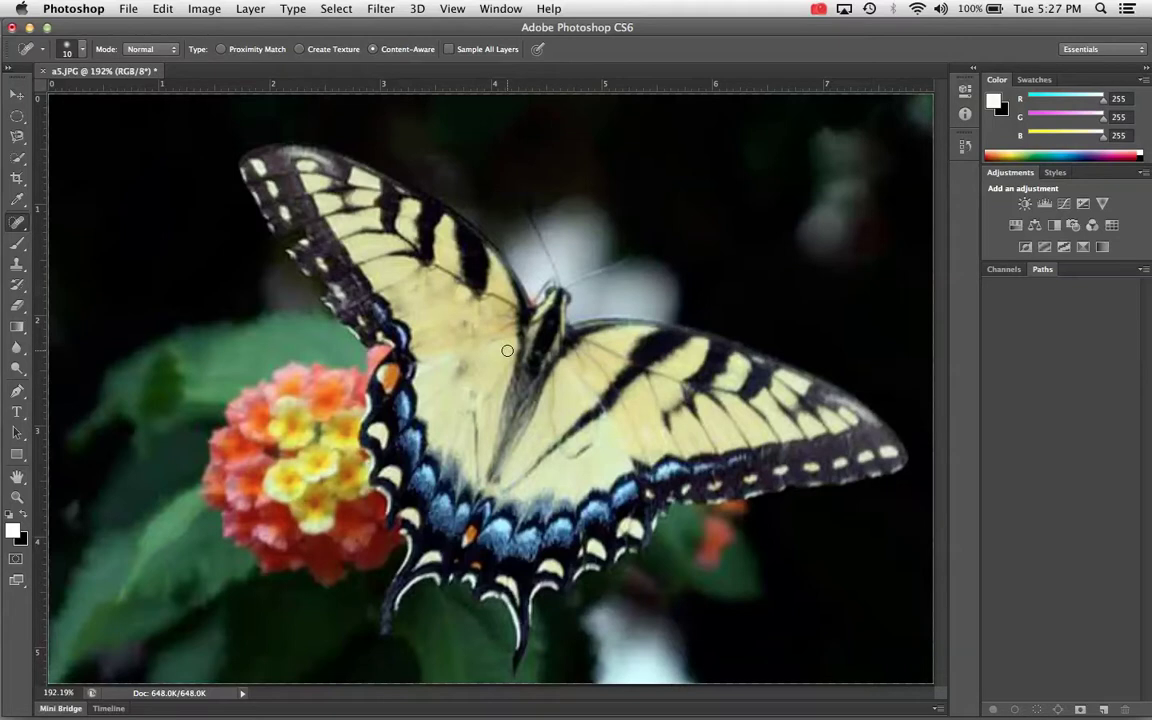
{"action": "left_click_drag", "start_coordinate": [474, 318], "coordinate": [462, 335]}
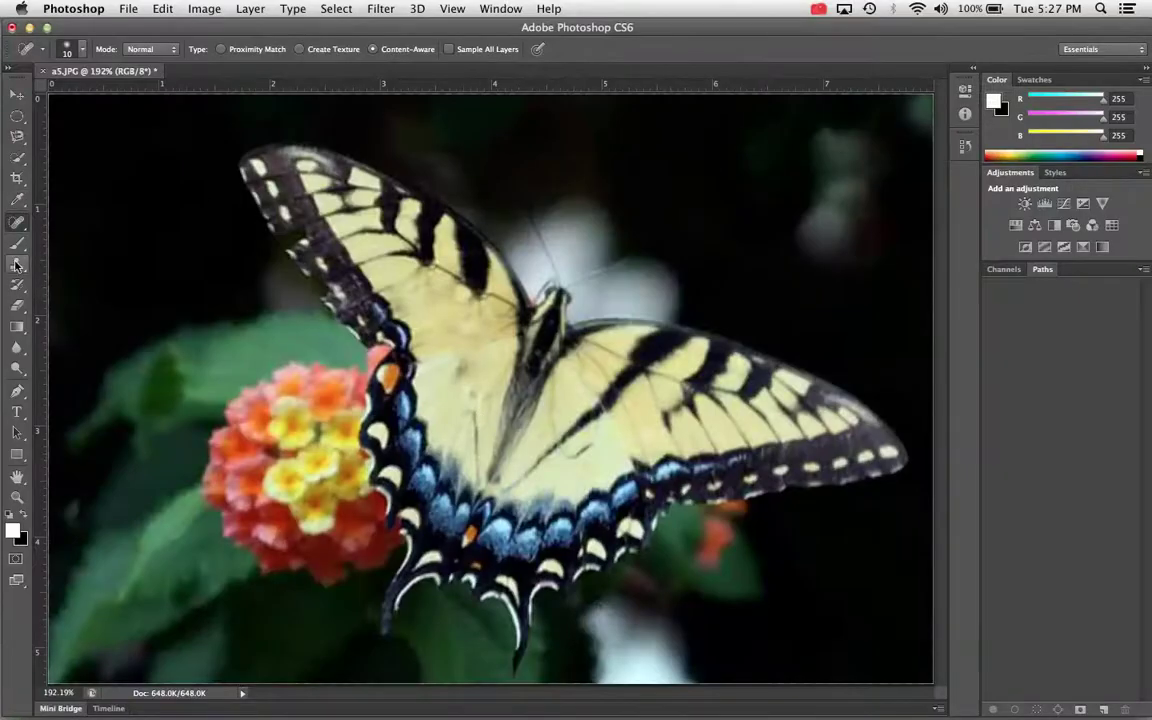
Activate the Clone Stamp with a 16 px brush and sample clean yellow from the upper part of the right wing.
{"action": "left_click", "coordinate": [17, 265]}
{"action": "left_click", "coordinate": [490, 377]}
{"action": "left_click", "coordinate": [82, 50]}
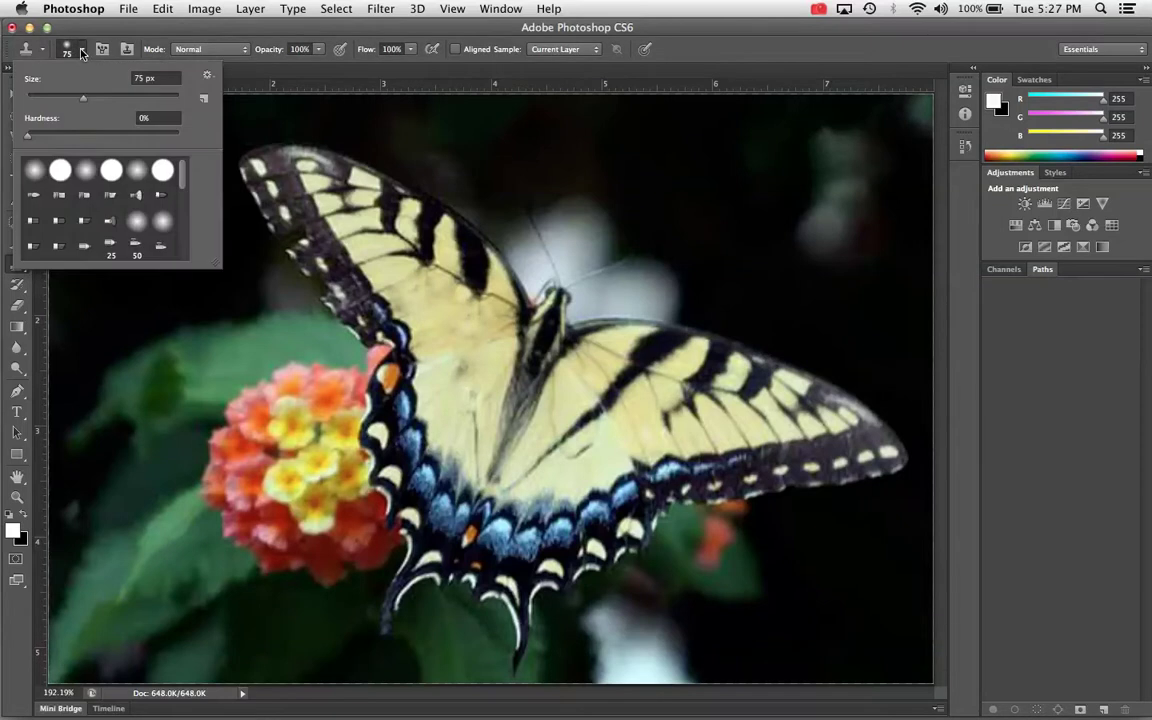
{"action": "left_click_drag", "start_coordinate": [47, 98], "coordinate": [38, 98]}
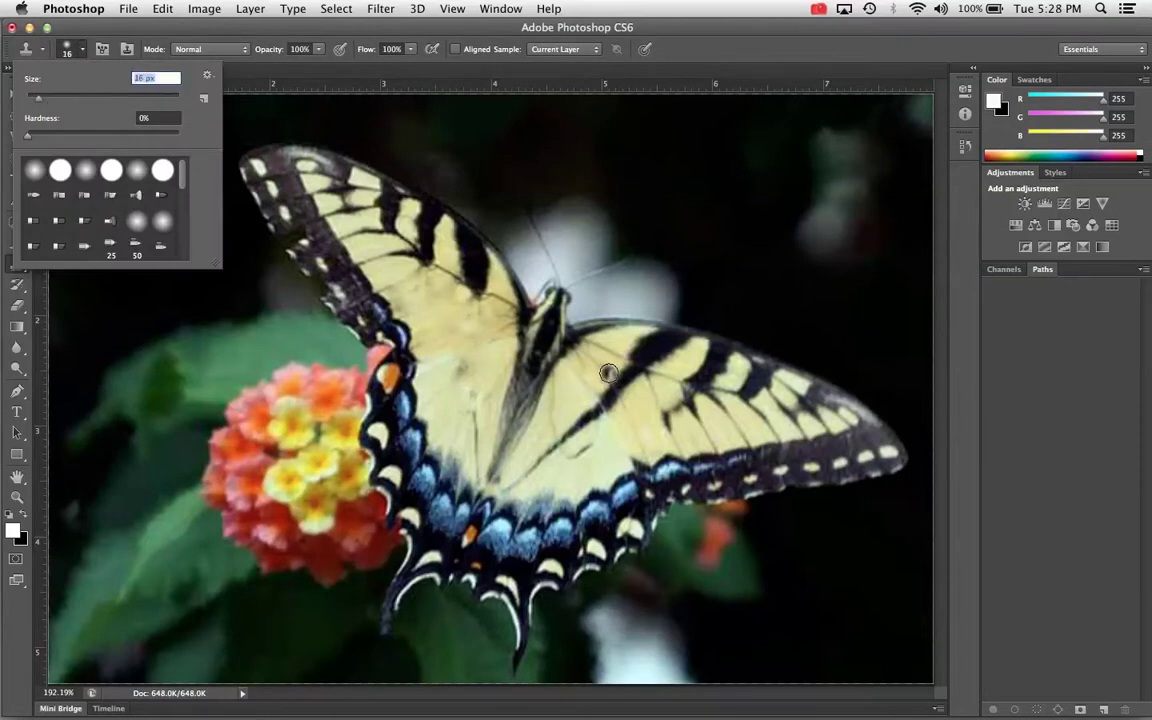
{"action": "key", "text": "alt"}
{"action": "left_click", "coordinate": [613, 343], "text": "alt"}
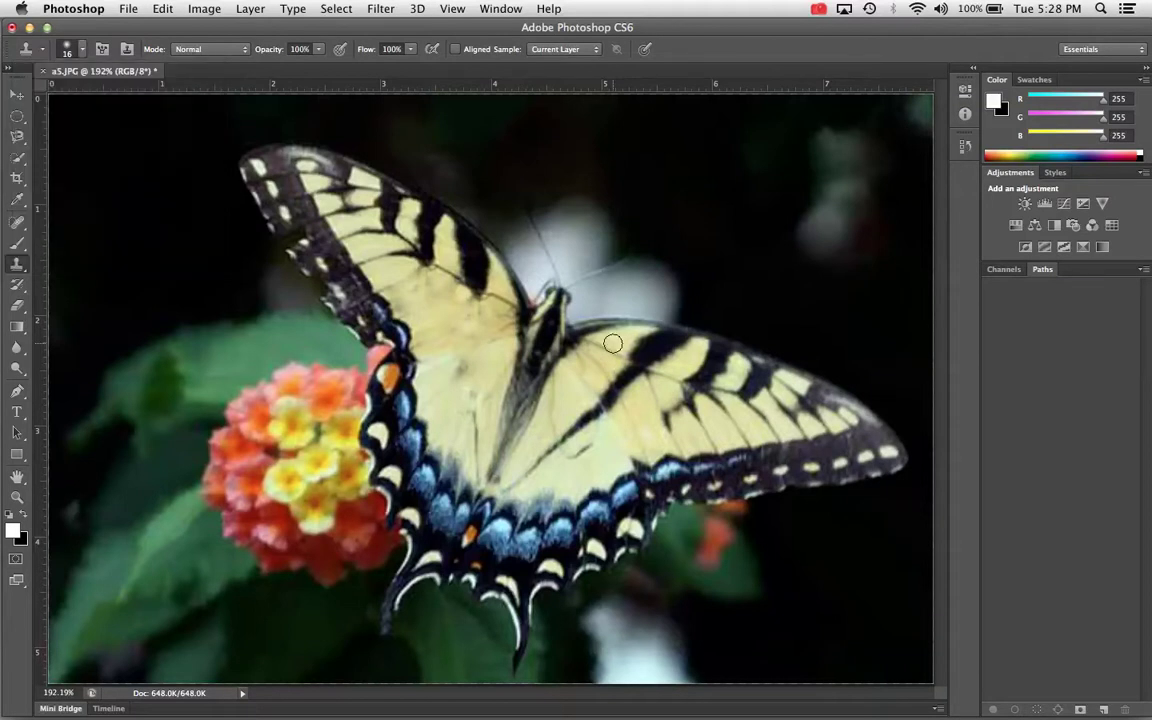
Clone the sampled yellow over the upper part of the long black stripe on the right wing.
{"action": "key", "text": "super+plus"}
{"action": "key", "text": "super+plus"}
{"action": "key", "text": "super+plus"}
{"action": "key", "text": "space"}
{"action": "left_click_drag", "start_coordinate": [744, 327], "coordinate": [432, 278]}
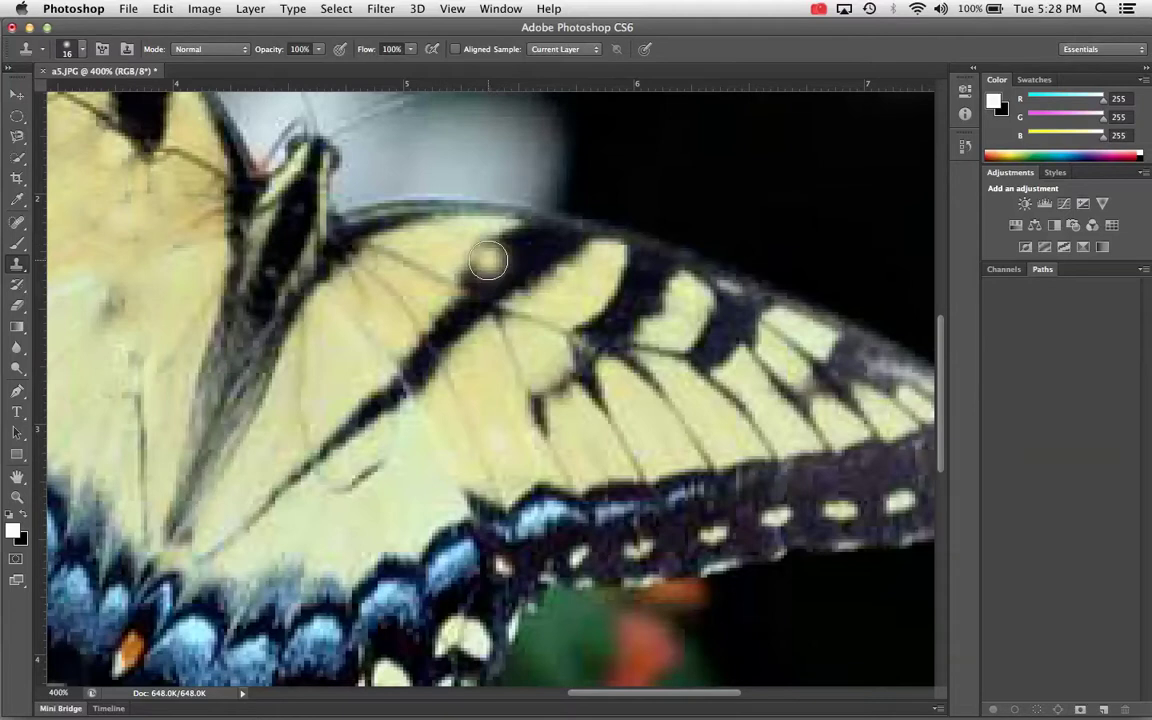
{"action": "left_click", "coordinate": [472, 130]}
{"action": "key", "text": "super+z"}
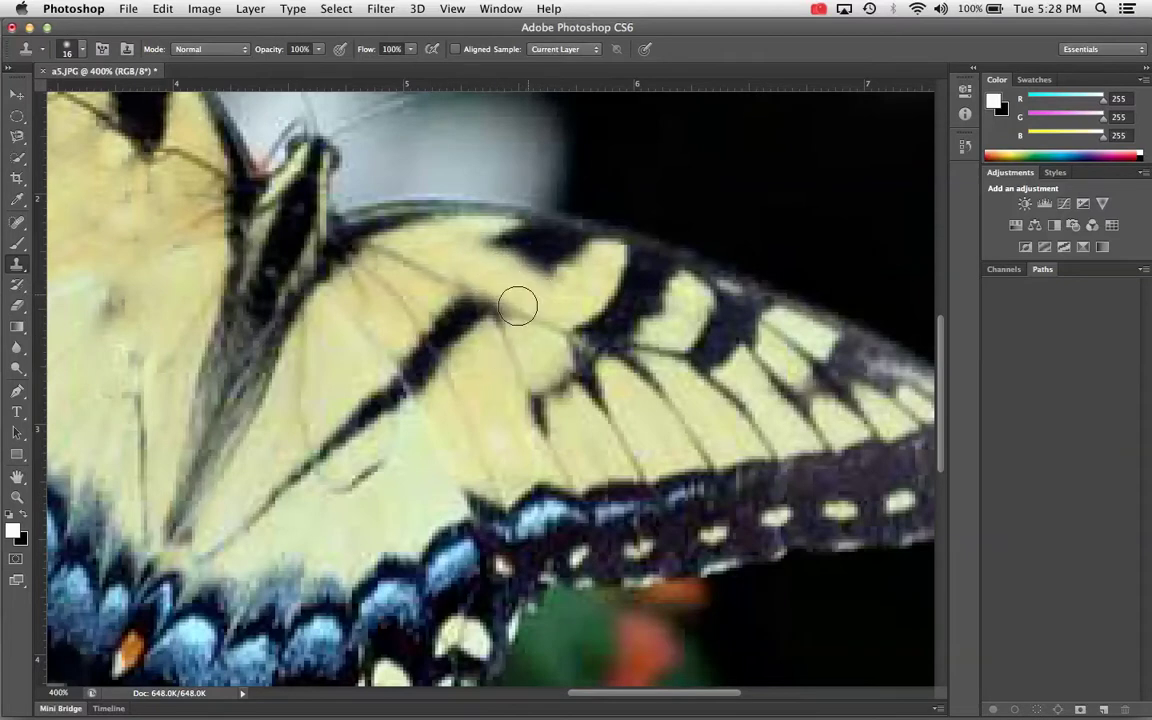
Clone over the rest of the right wing's long black stripe, resampling from the pale area near the wing's lower edge.
{"action": "left_click_drag", "start_coordinate": [447, 291], "coordinate": [486, 303]}
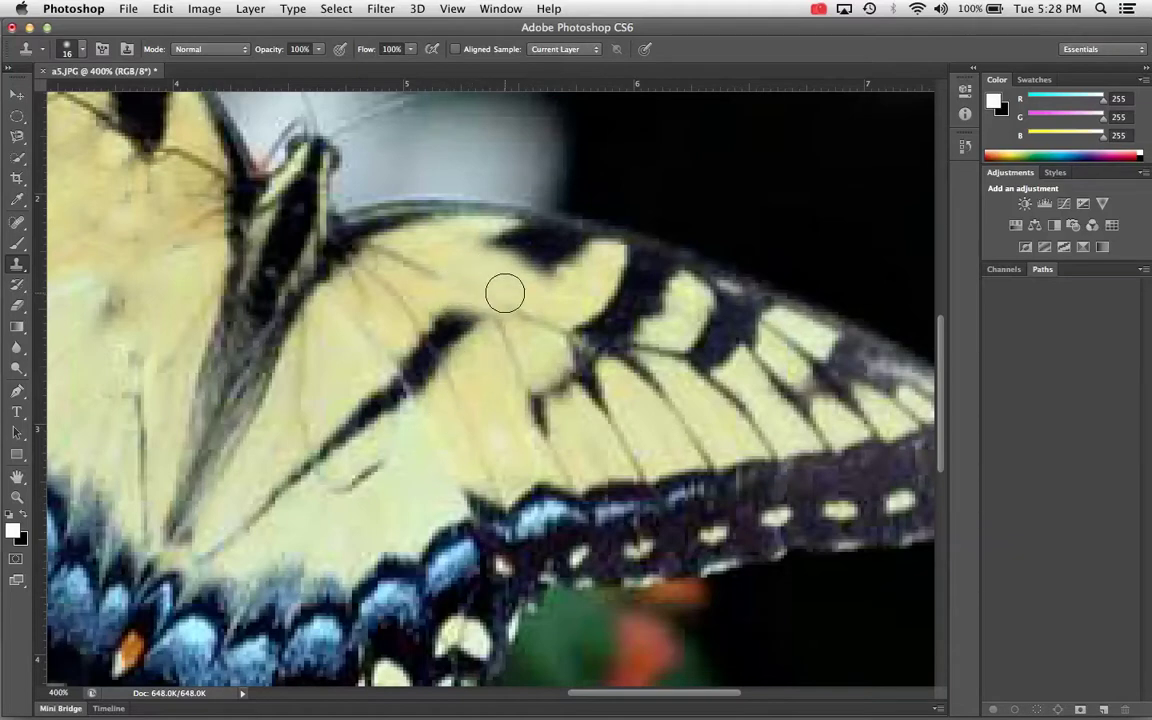
{"action": "mouse_move", "coordinate": [449, 311]}
{"action": "left_mouse_down"}
{"action": "mouse_move", "coordinate": [515, 336]}
{"action": "mouse_move", "coordinate": [509, 348]}
{"action": "mouse_move", "coordinate": [492, 311]}
{"action": "mouse_move", "coordinate": [524, 319]}
{"action": "mouse_move", "coordinate": [435, 319]}
{"action": "mouse_move", "coordinate": [465, 326]}
{"action": "mouse_move", "coordinate": [415, 332]}
{"action": "mouse_move", "coordinate": [451, 349]}
{"action": "mouse_move", "coordinate": [409, 358]}
{"action": "mouse_move", "coordinate": [440, 381]}
{"action": "mouse_move", "coordinate": [398, 402]}
{"action": "mouse_move", "coordinate": [391, 380]}
{"action": "mouse_move", "coordinate": [418, 402]}
{"action": "mouse_move", "coordinate": [384, 401]}
{"action": "mouse_move", "coordinate": [394, 375]}
{"action": "mouse_move", "coordinate": [421, 380]}
{"action": "mouse_move", "coordinate": [363, 378]}
{"action": "mouse_move", "coordinate": [385, 423]}
{"action": "mouse_move", "coordinate": [369, 403]}
{"action": "mouse_move", "coordinate": [380, 438]}
{"action": "mouse_move", "coordinate": [361, 399]}
{"action": "mouse_move", "coordinate": [360, 478]}
{"action": "mouse_move", "coordinate": [330, 383]}
{"action": "mouse_move", "coordinate": [336, 343]}
{"action": "left_mouse_up"}
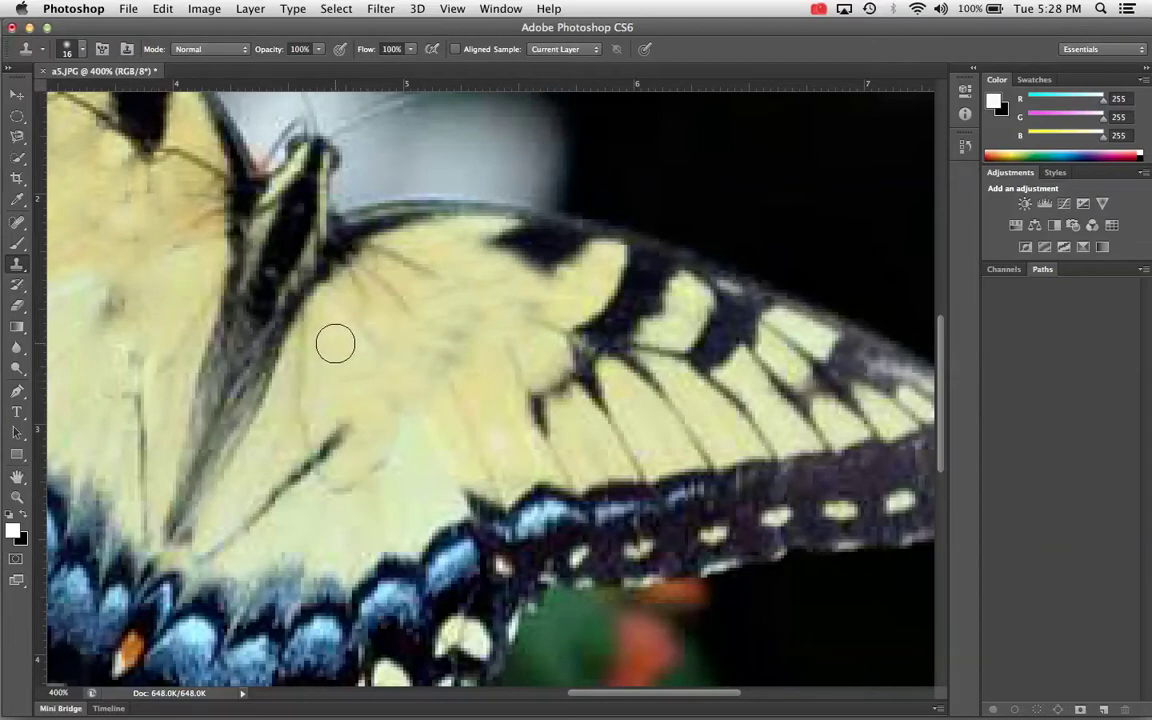
{"action": "left_click", "coordinate": [304, 527], "text": "alt"}
{"action": "mouse_move", "coordinate": [296, 473]}
{"action": "left_mouse_down"}
{"action": "mouse_move", "coordinate": [312, 471]}
{"action": "mouse_move", "coordinate": [332, 435]}
{"action": "left_mouse_up"}
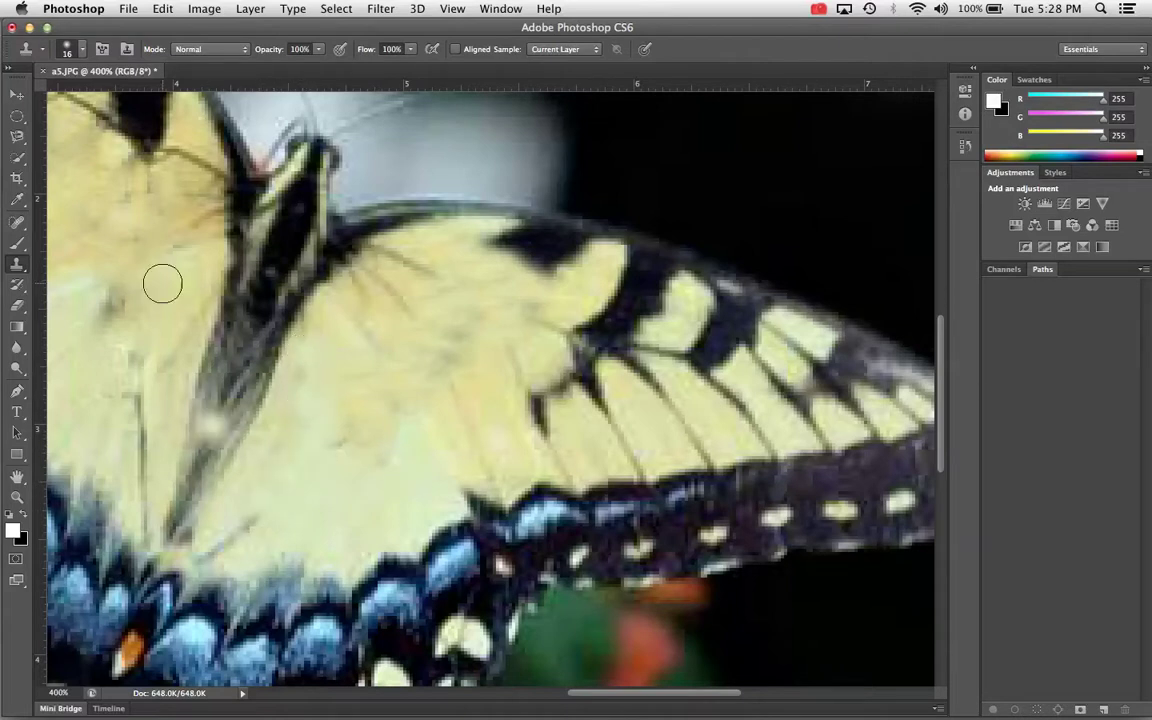
Activate the Spot Healing Brush and smooth the cloned blotches across the middle of the right wing.
{"action": "left_click", "coordinate": [17, 221]}
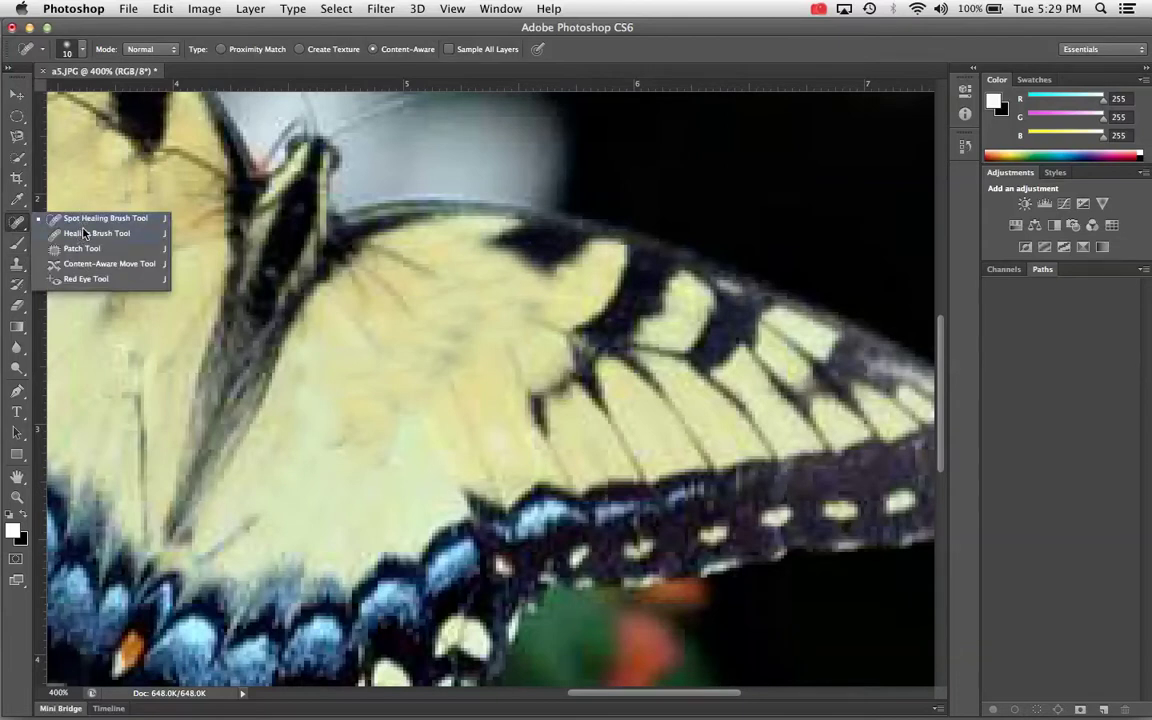
{"action": "left_click", "coordinate": [84, 219]}
{"action": "mouse_move", "coordinate": [328, 372]}
{"action": "left_mouse_down"}
{"action": "mouse_move", "coordinate": [304, 405]}
{"action": "mouse_move", "coordinate": [311, 424]}
{"action": "mouse_move", "coordinate": [358, 434]}
{"action": "mouse_move", "coordinate": [356, 460]}
{"action": "mouse_move", "coordinate": [316, 426]}
{"action": "mouse_move", "coordinate": [340, 413]}
{"action": "mouse_move", "coordinate": [334, 462]}
{"action": "mouse_move", "coordinate": [372, 438]}
{"action": "left_mouse_up"}
{"action": "mouse_move", "coordinate": [390, 345]}
{"action": "left_mouse_down"}
{"action": "mouse_move", "coordinate": [345, 320]}
{"action": "mouse_move", "coordinate": [385, 426]}
{"action": "mouse_move", "coordinate": [380, 405]}
{"action": "mouse_move", "coordinate": [395, 380]}
{"action": "left_mouse_up"}
{"action": "mouse_move", "coordinate": [458, 422]}
{"action": "left_mouse_down"}
{"action": "mouse_move", "coordinate": [411, 383]}
{"action": "mouse_move", "coordinate": [328, 270]}
{"action": "left_mouse_up"}
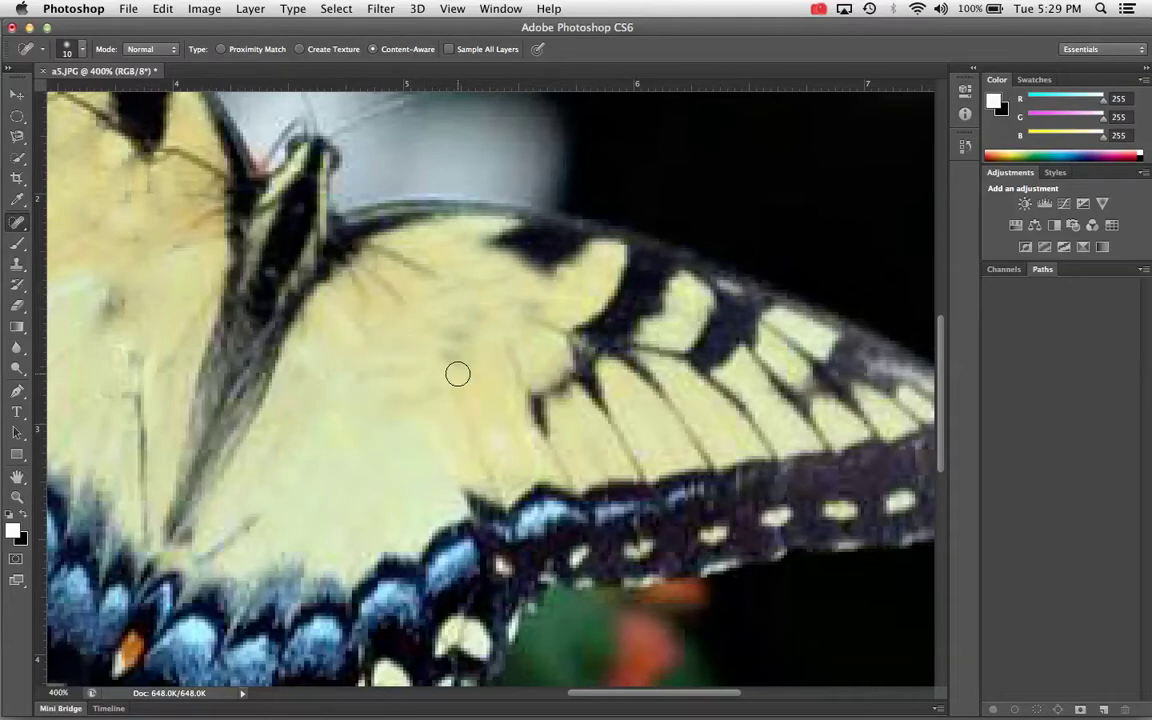
Heal the thin dark veins on the right wing next to the butterfly's body.
{"action": "key", "text": "super+minus"}
{"action": "key", "text": "super+minus"}
{"action": "key", "text": "super+minus"}
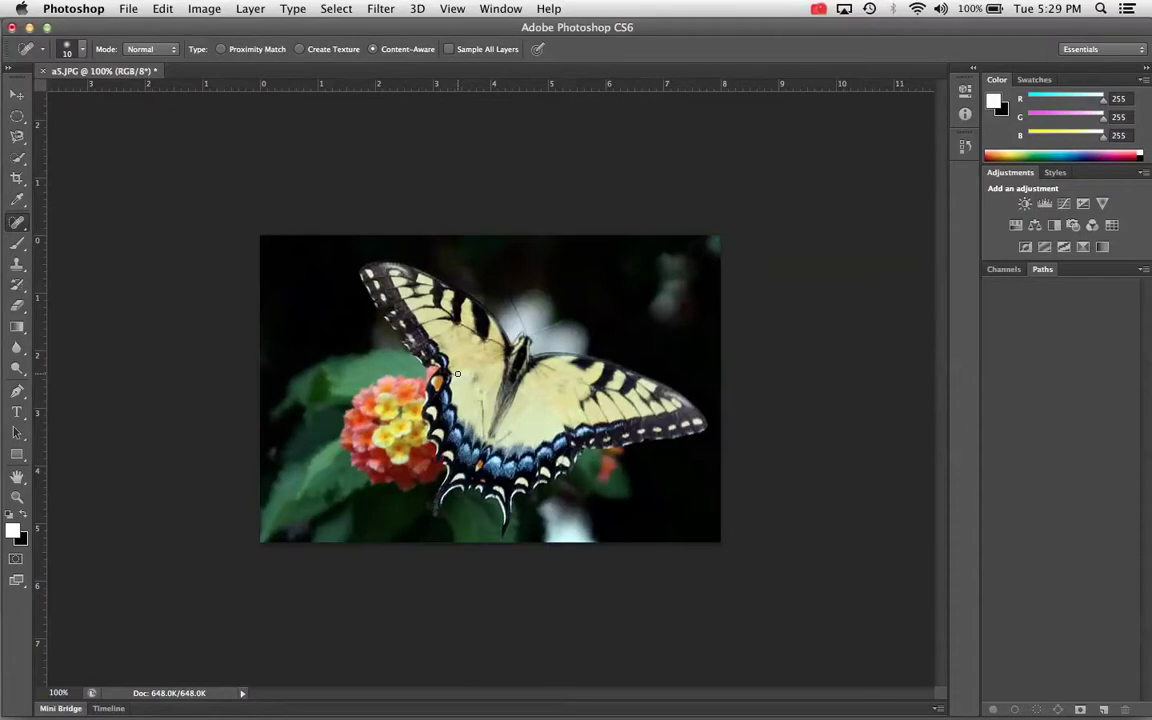
{"action": "mouse_move", "coordinate": [560, 384]}
{"action": "left_mouse_down"}
{"action": "mouse_move", "coordinate": [557, 400]}
{"action": "mouse_move", "coordinate": [566, 376]}
{"action": "mouse_move", "coordinate": [571, 403]}
{"action": "mouse_move", "coordinate": [549, 370]}
{"action": "left_mouse_up"}
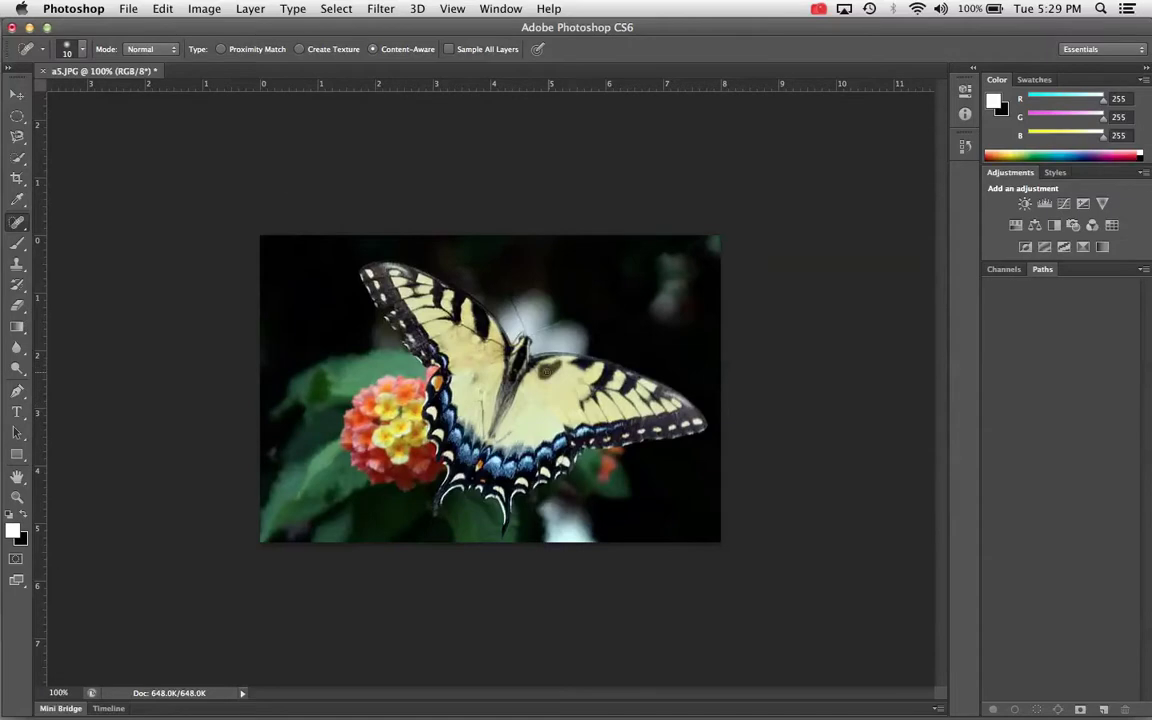